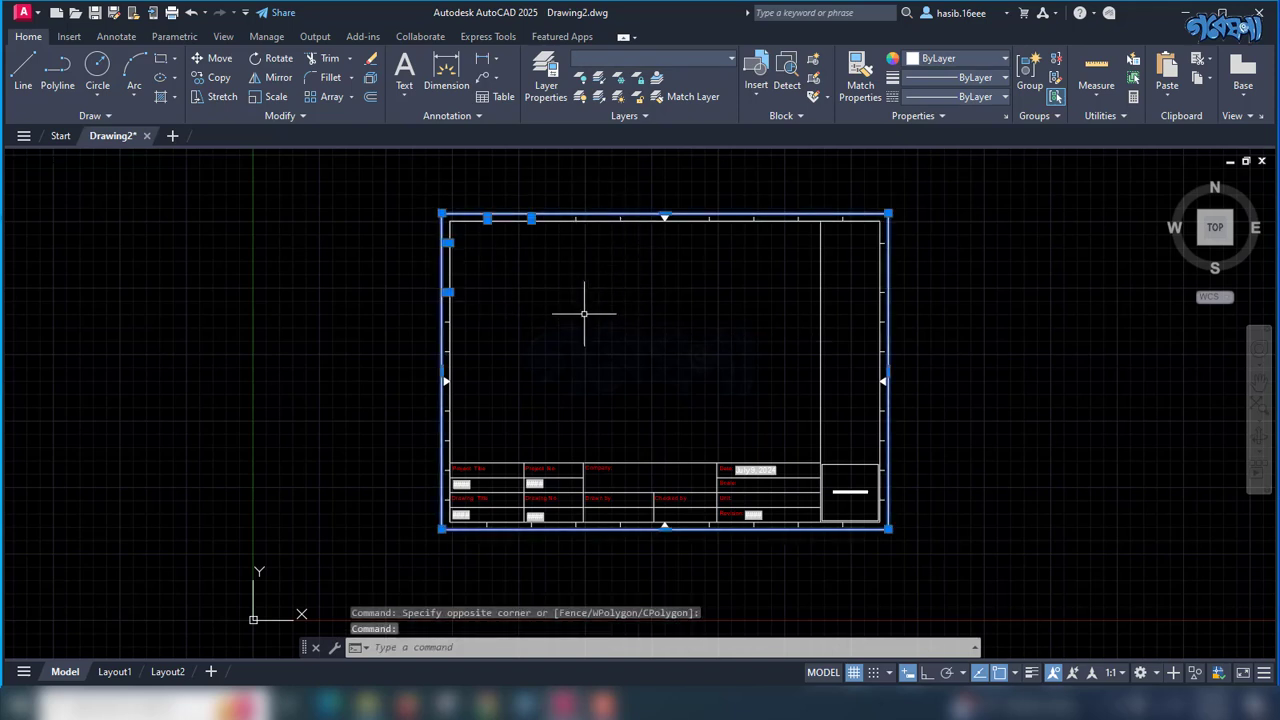
Step: Erase the existing date field next to the Date label in the title block
key("Escape")
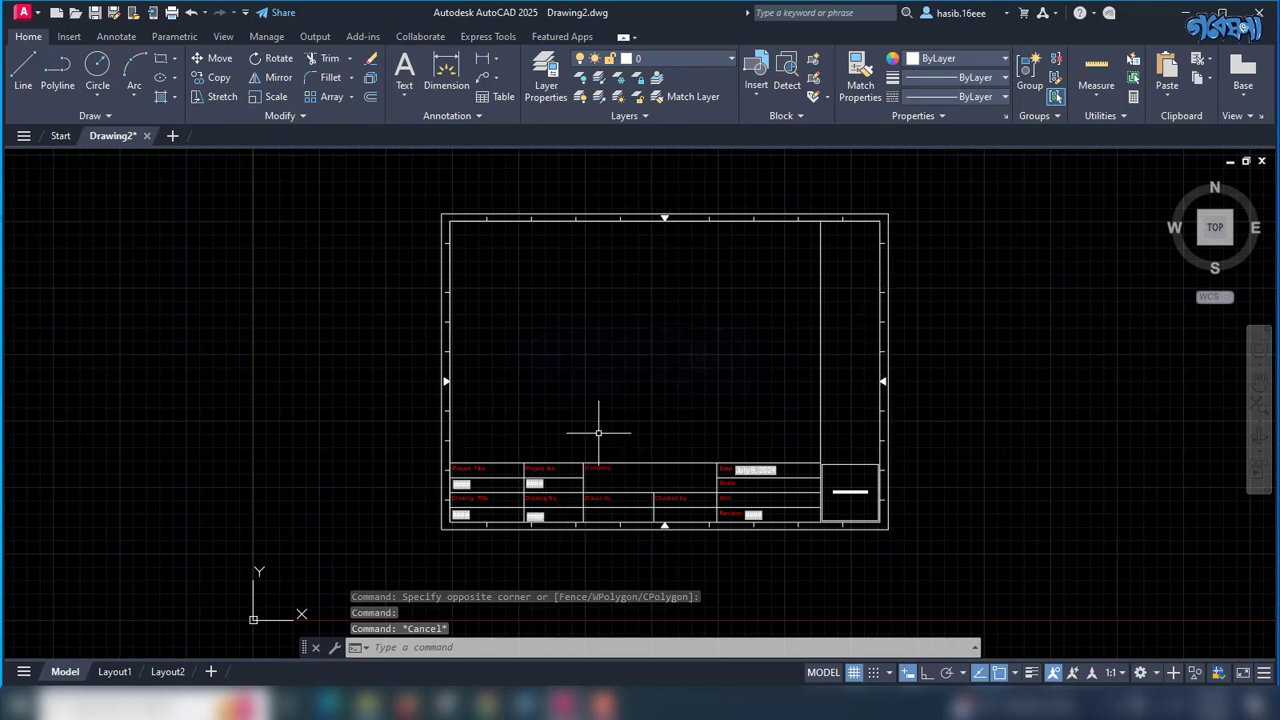
scroll(597, 429, "up", 2)
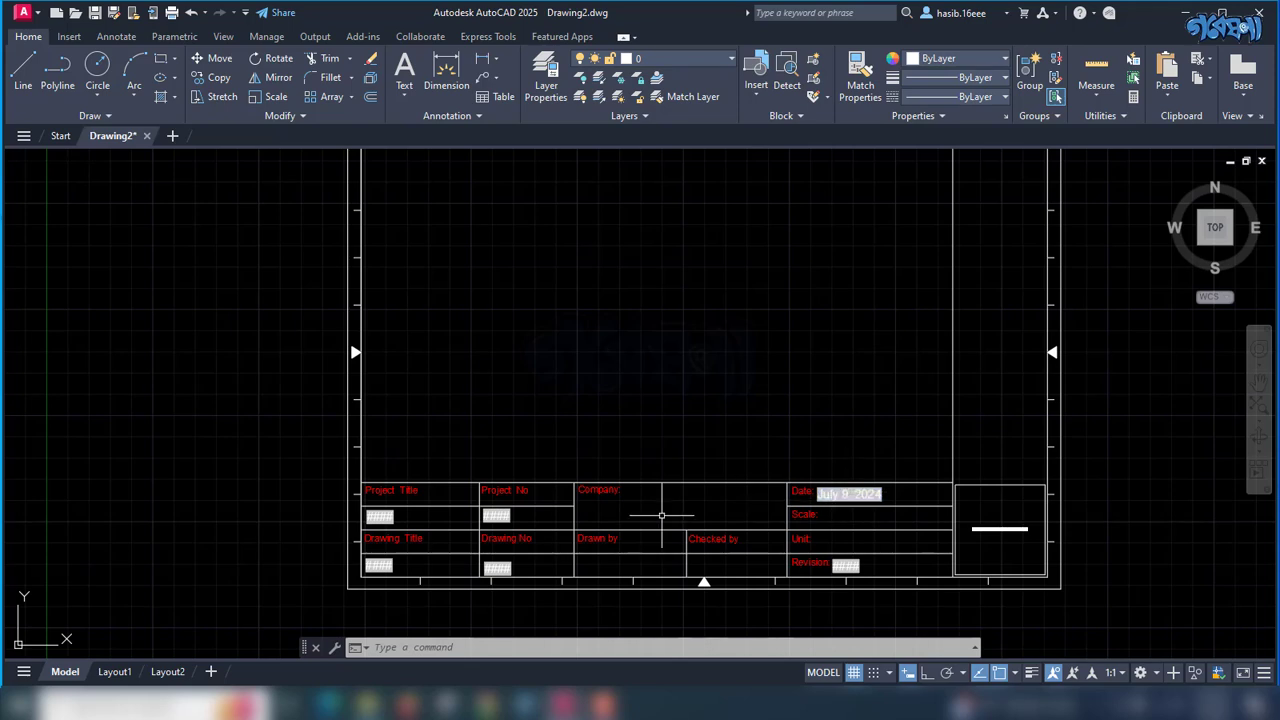
left_click(853, 493)
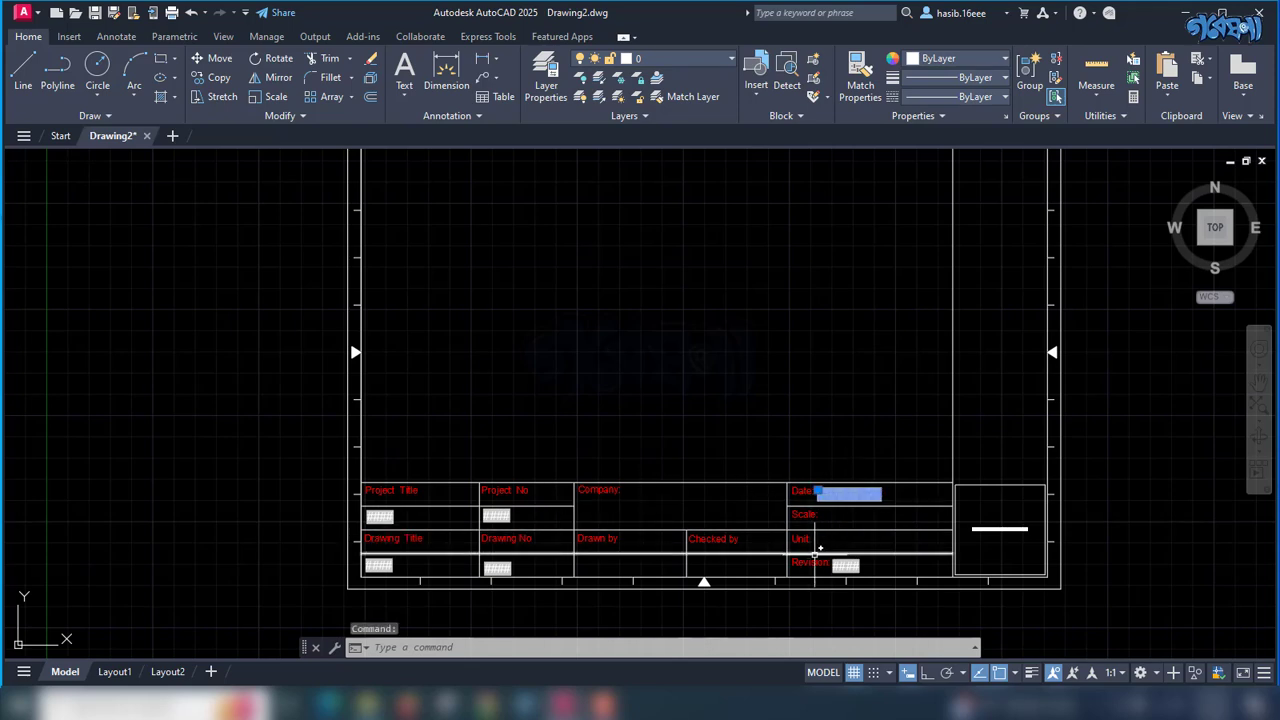
key("Delete")
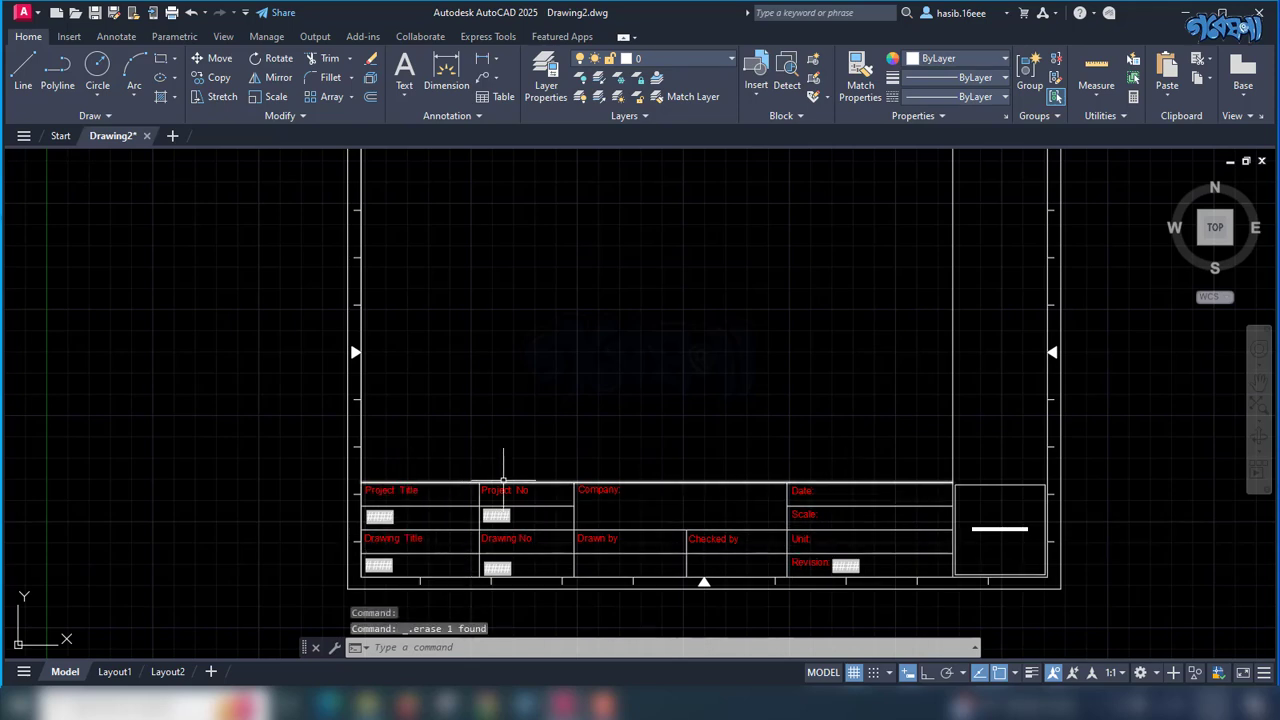
Step: Insert a Date field from the Date & Time category in MMM. d, yy format beside the title block's Date label
left_click(69, 37)
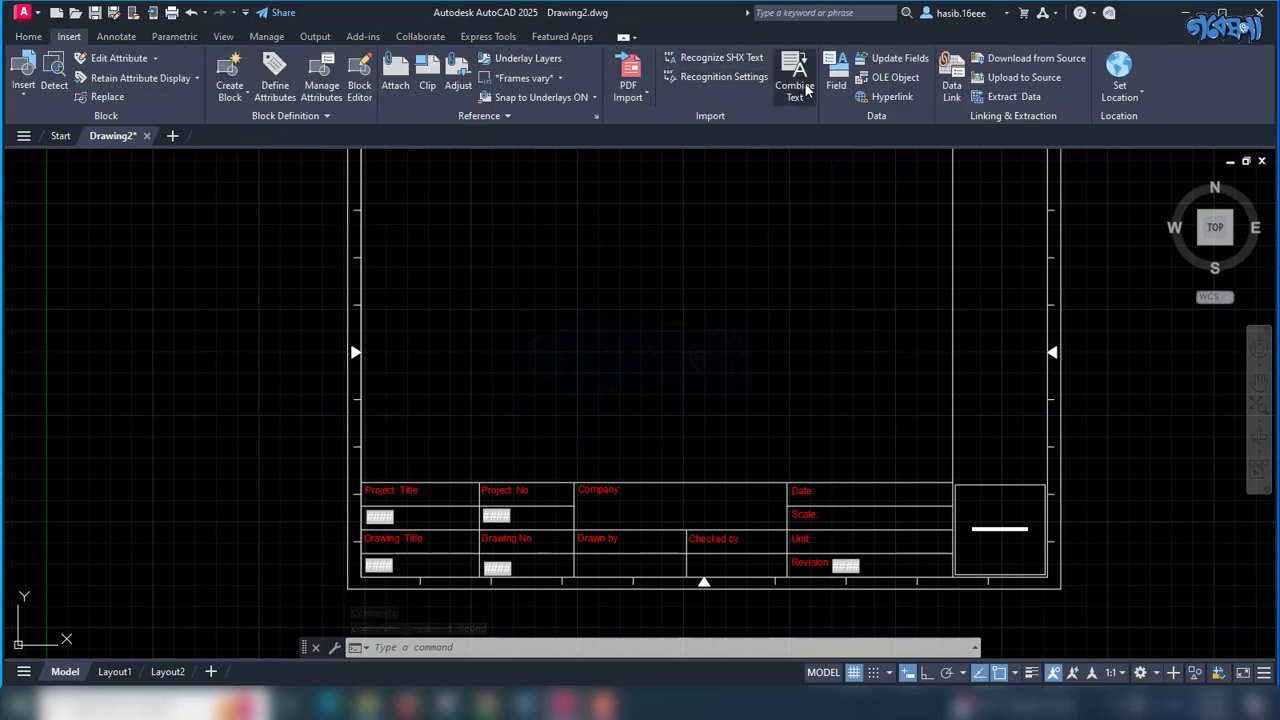
left_click(836, 80)
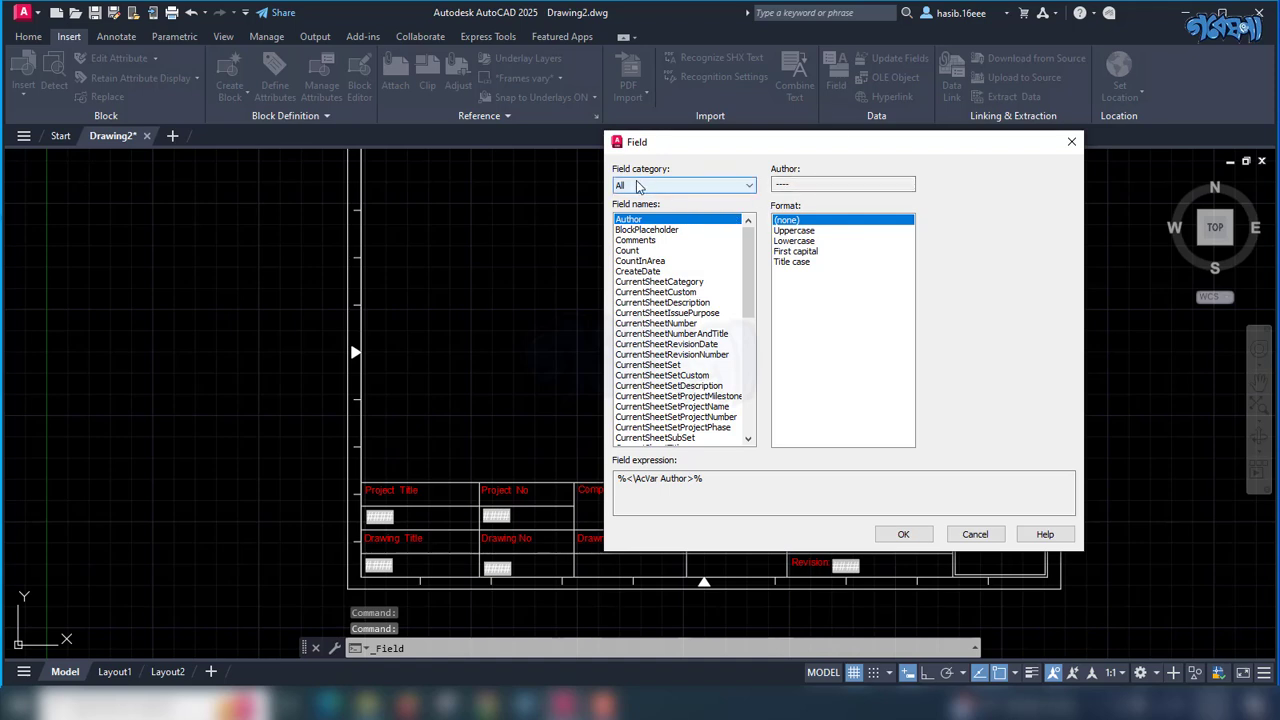
left_click(752, 187)
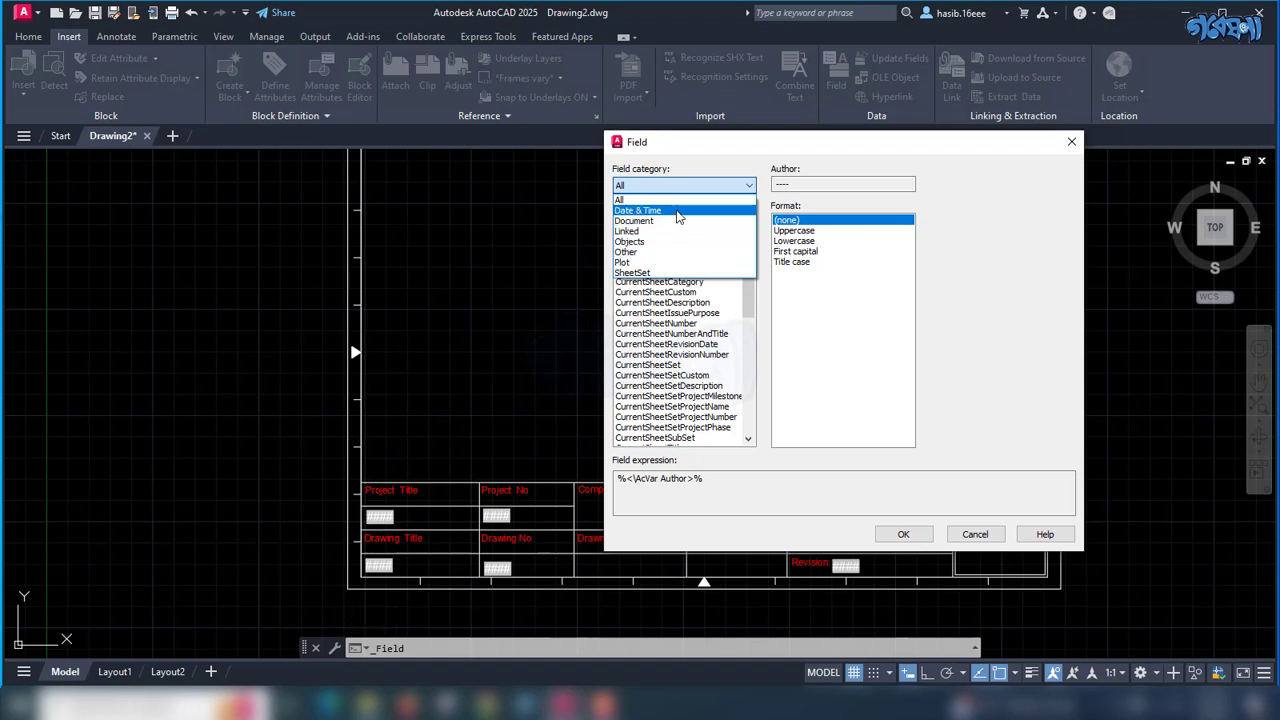
left_click(678, 212)
left_click(649, 232)
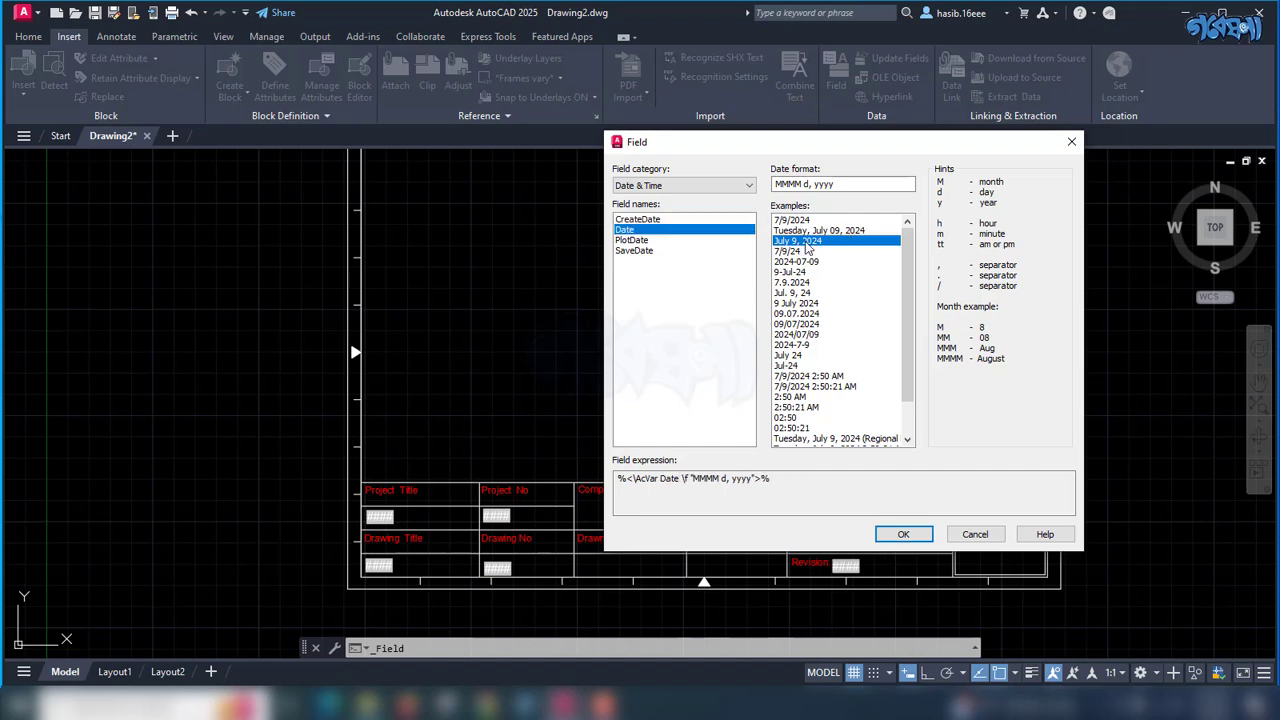
left_click(808, 294)
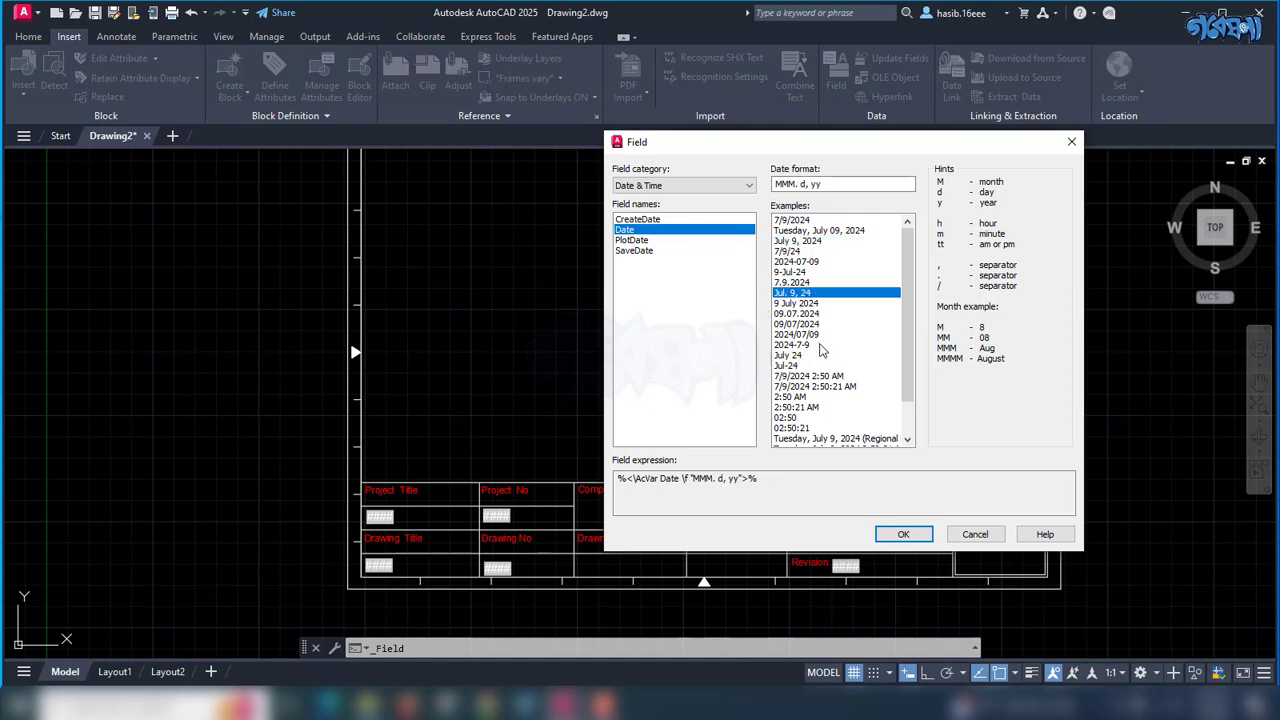
left_click(903, 534)
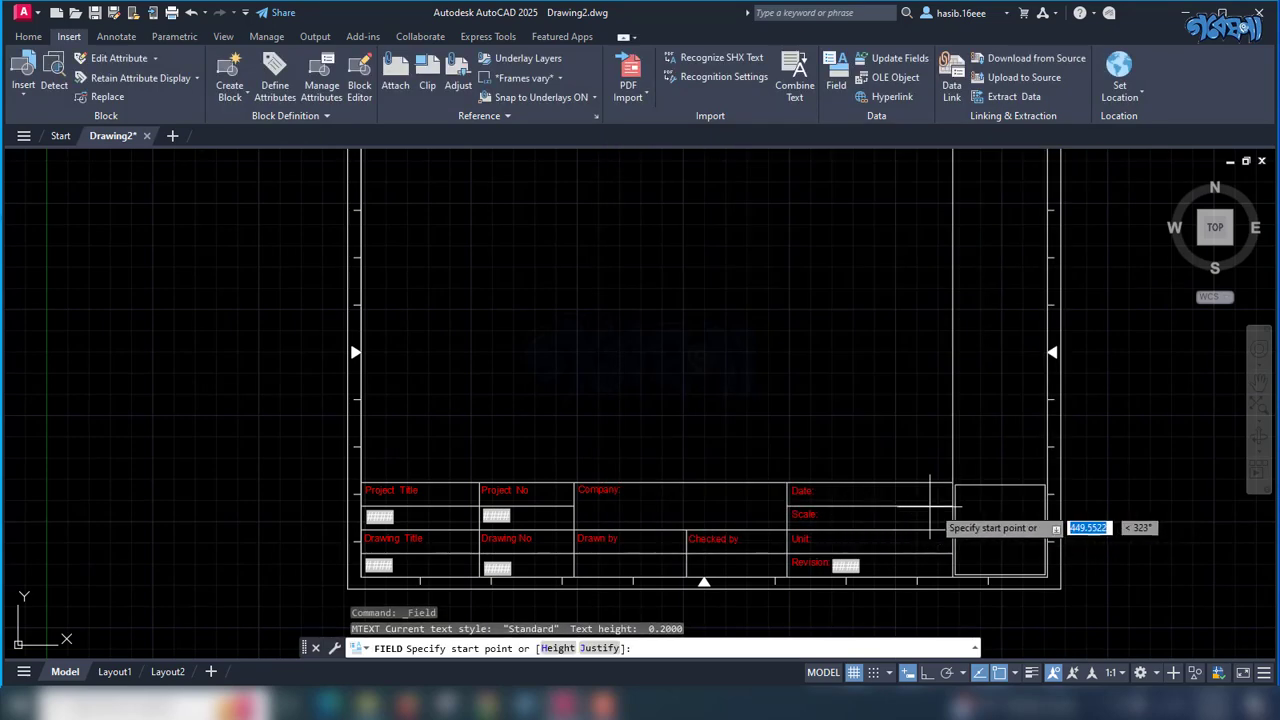
scroll(838, 497, "up", 6)
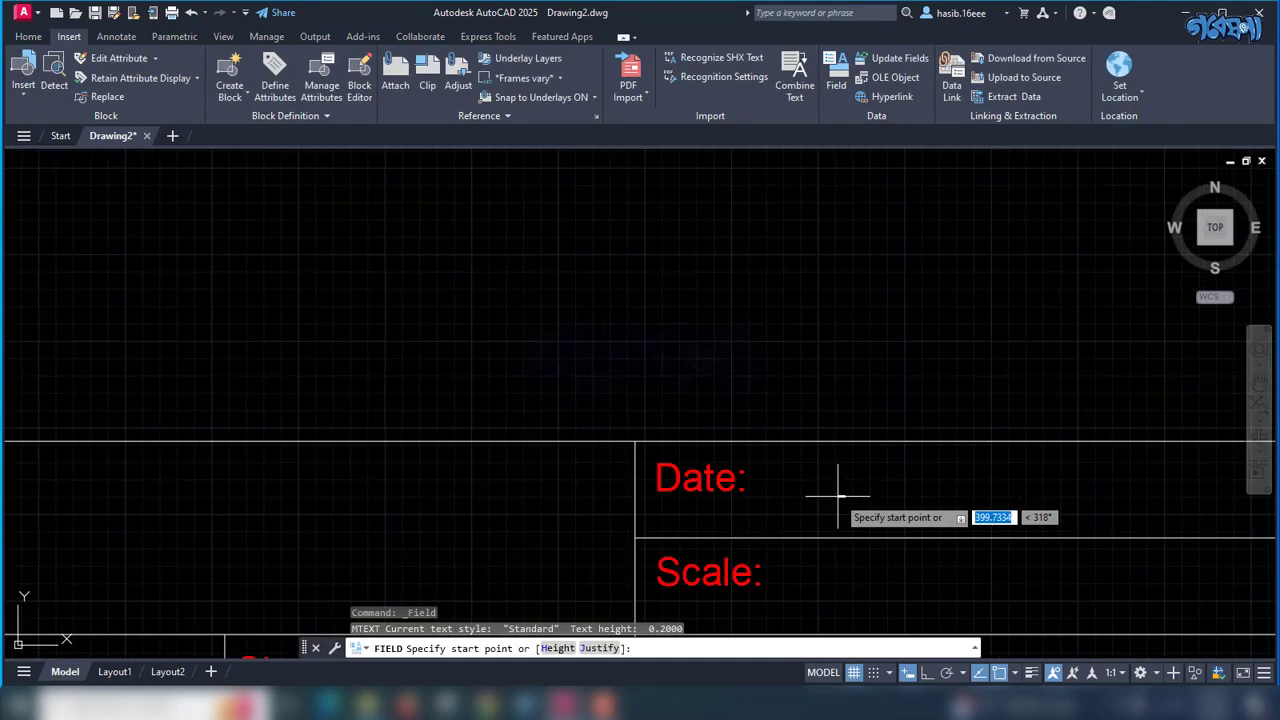
left_click(762, 470)
Step: Set the new date field's text height to 2.5 in its properties
scroll(780, 478, "up", 4)
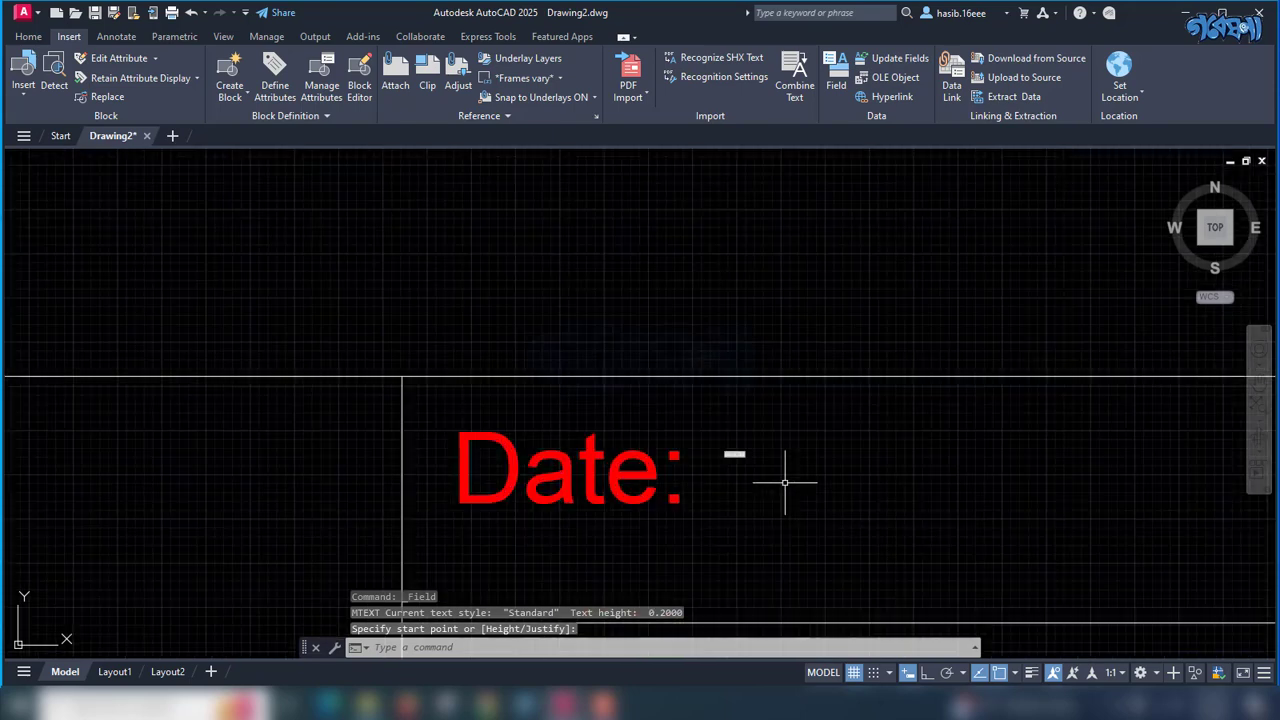
left_click(740, 453)
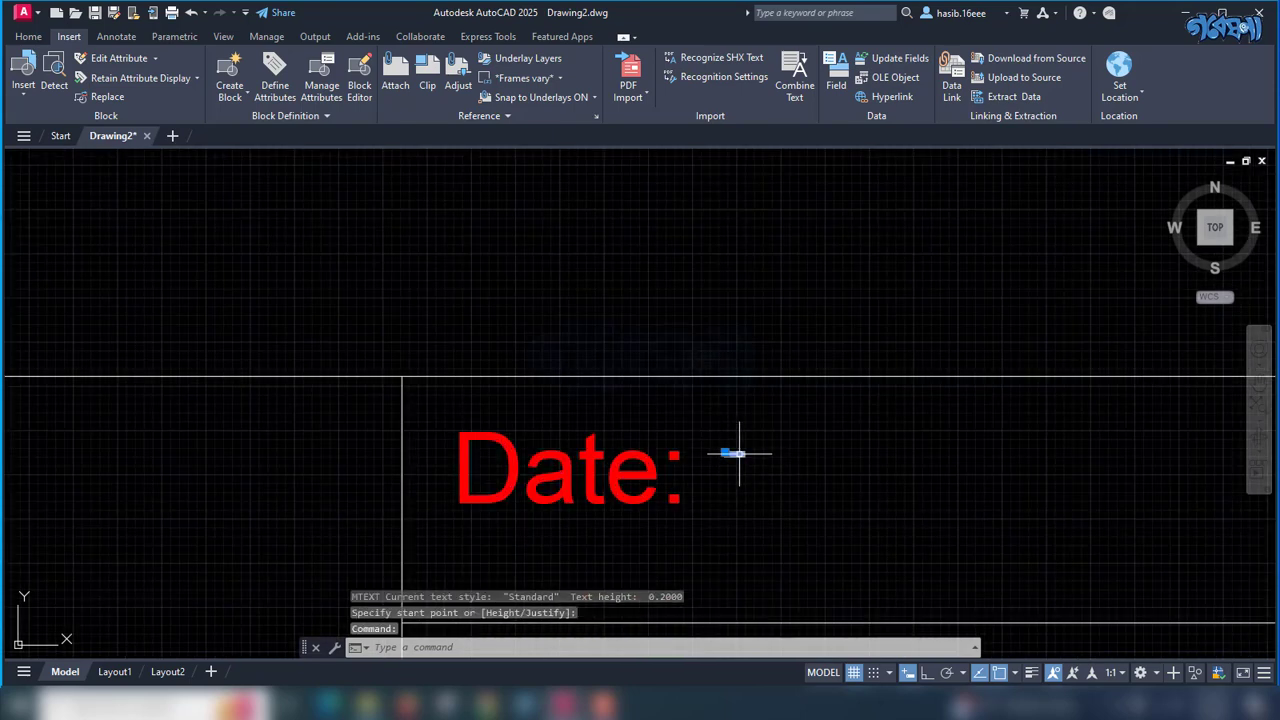
right_click(740, 453)
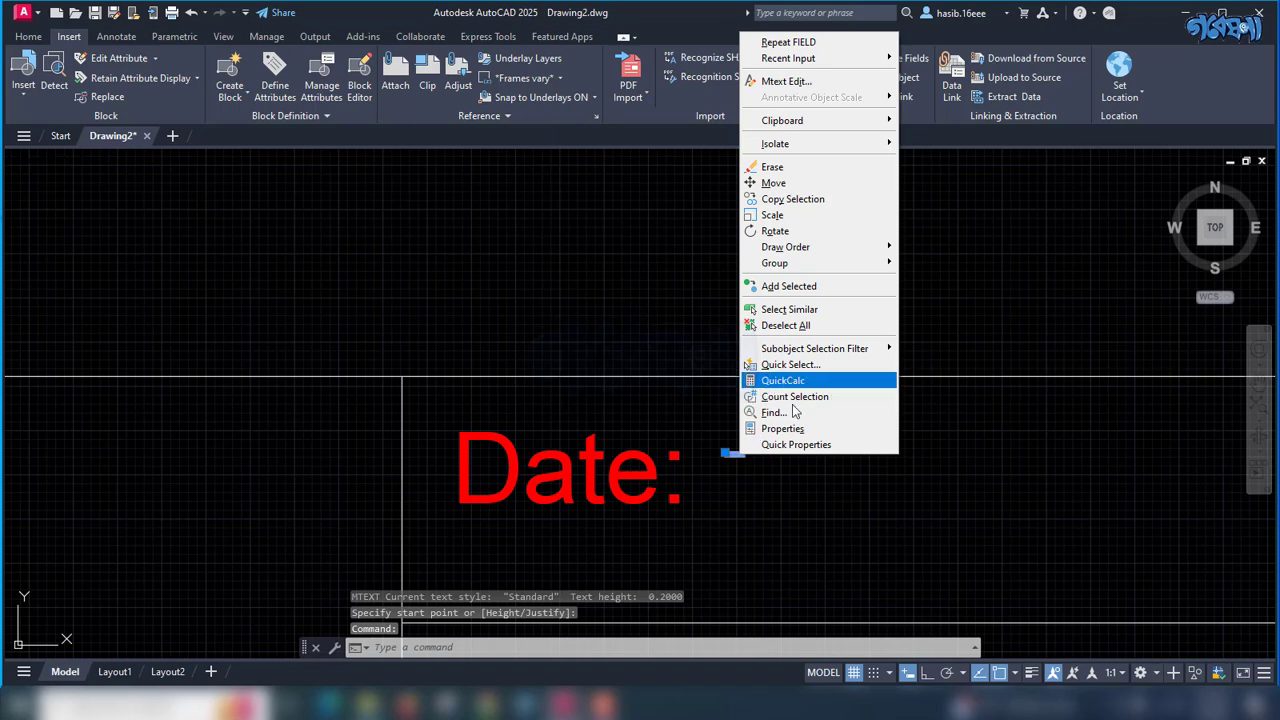
left_click(770, 427)
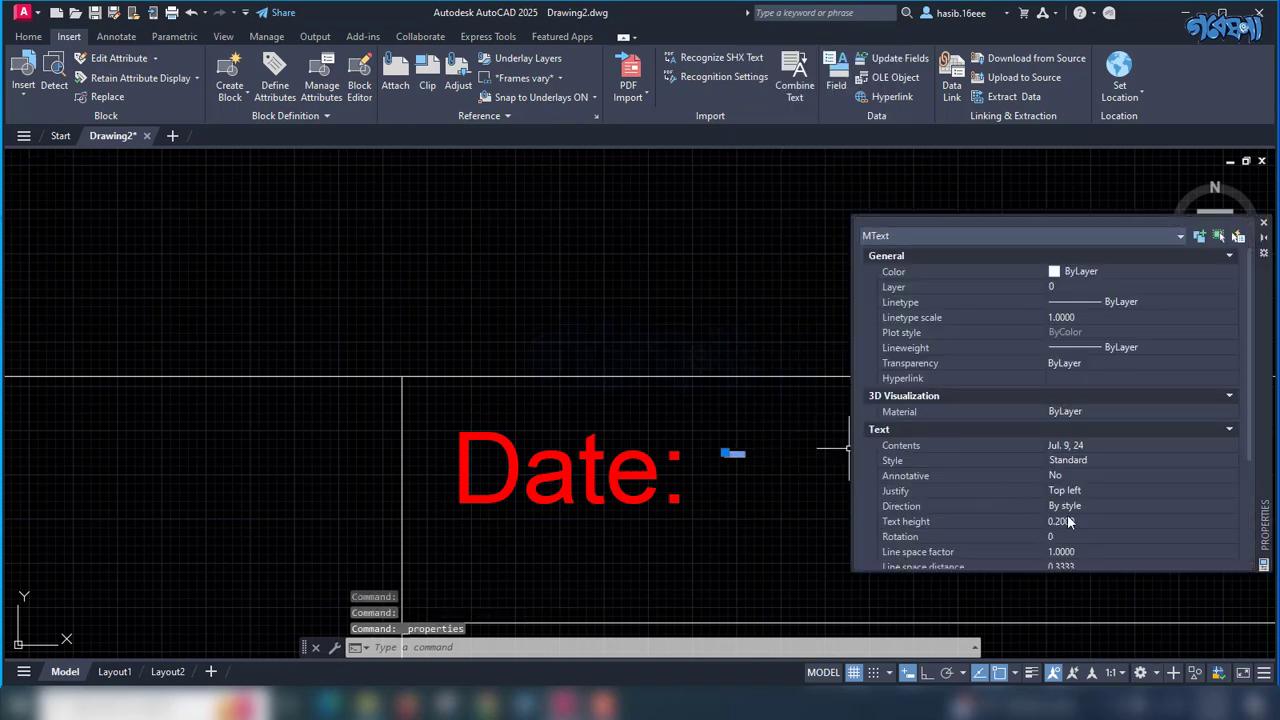
left_click(1081, 521)
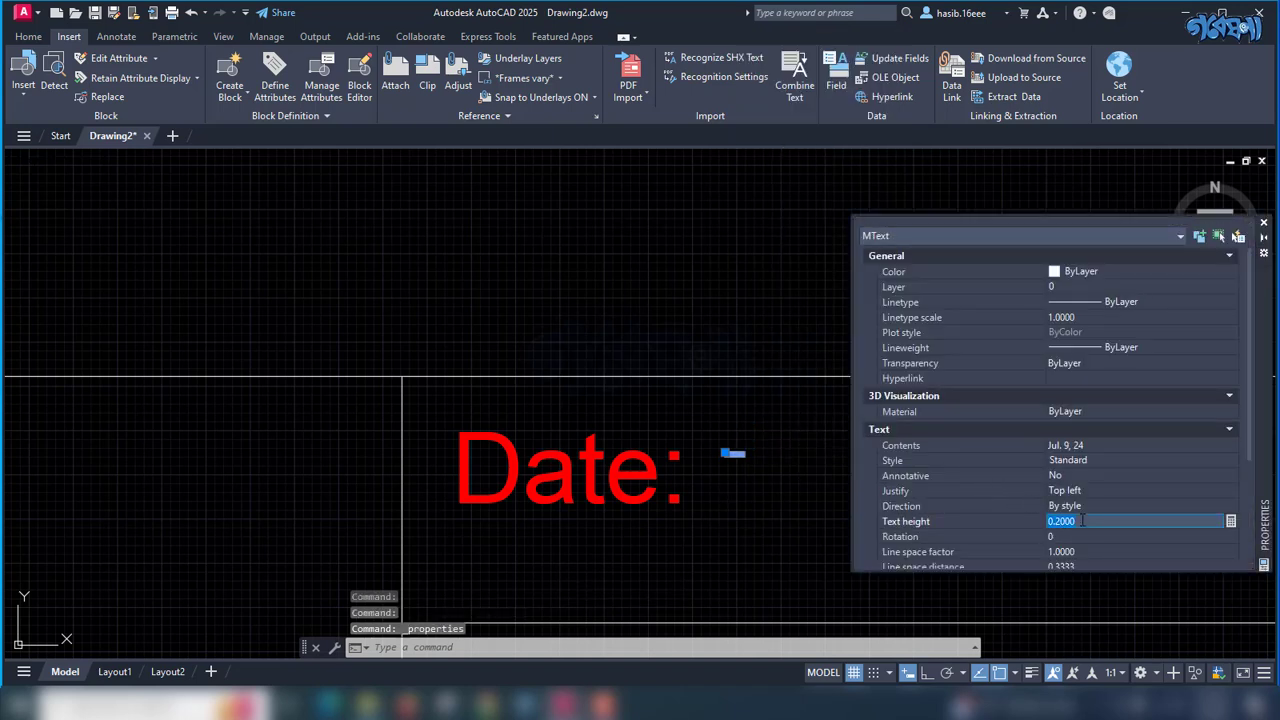
key("BackSpace")
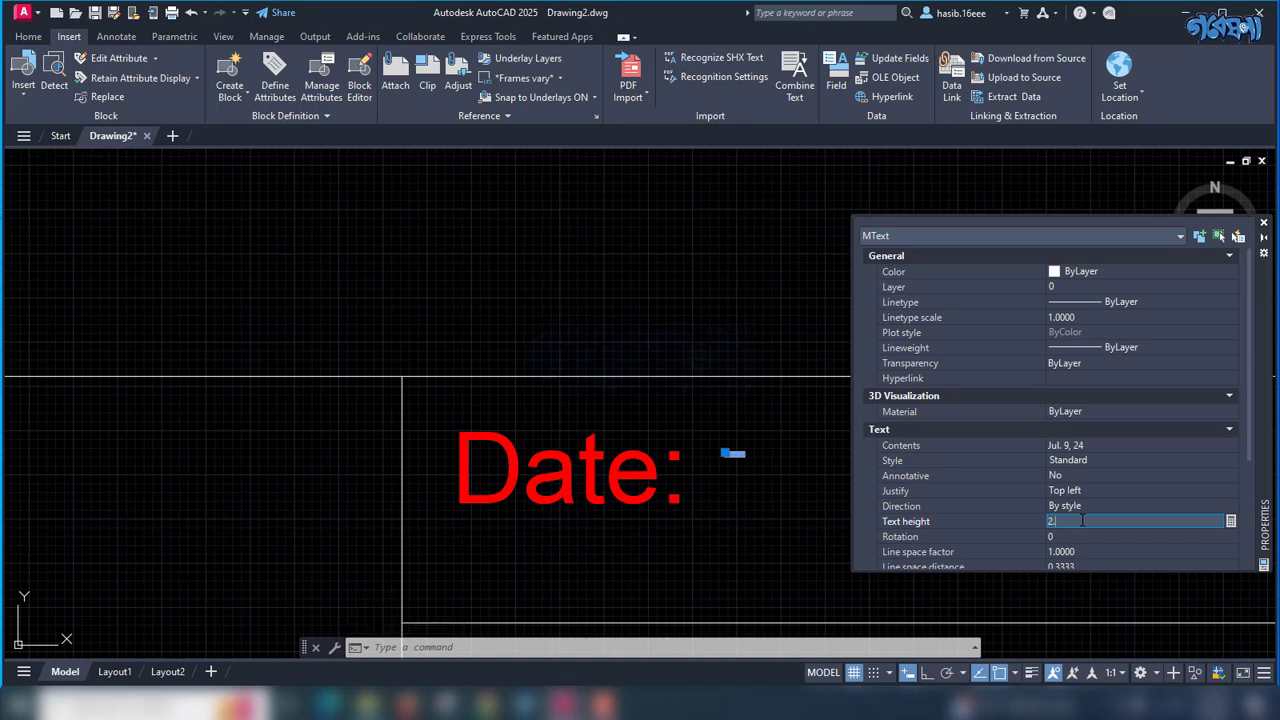
key("Tab")
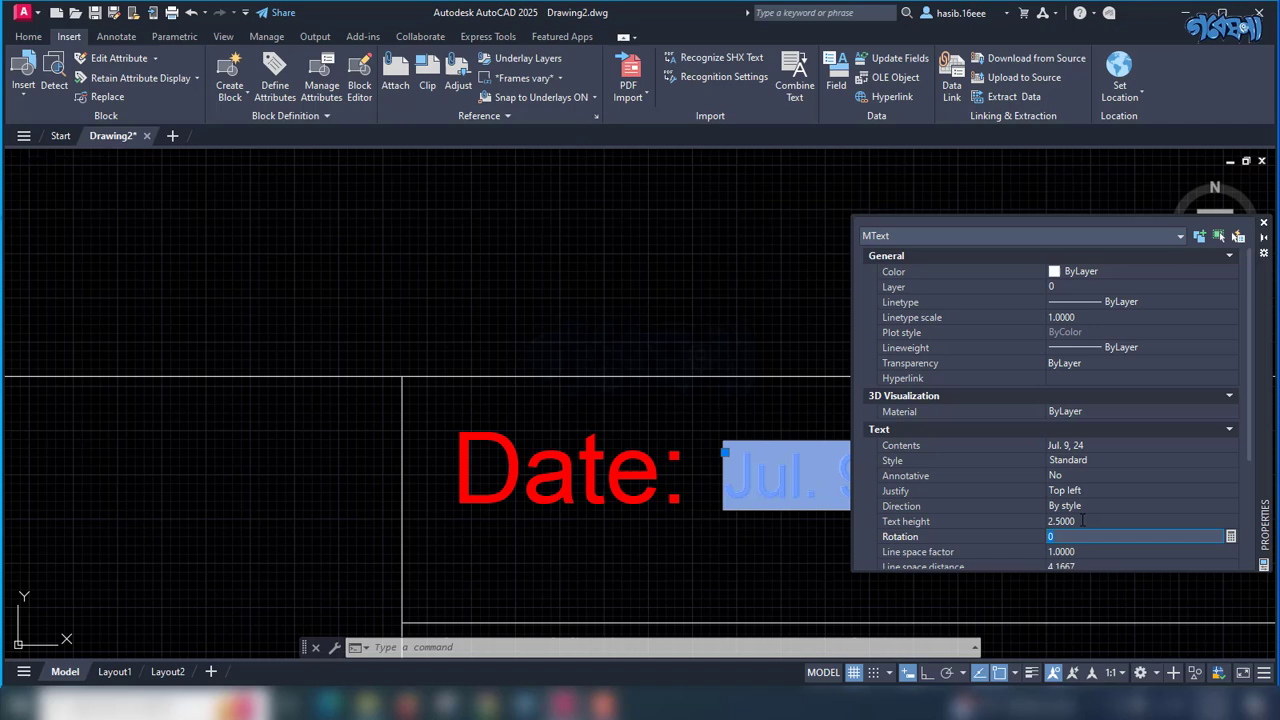
left_click(1264, 222)
left_click(1030, 537)
key("Escape")
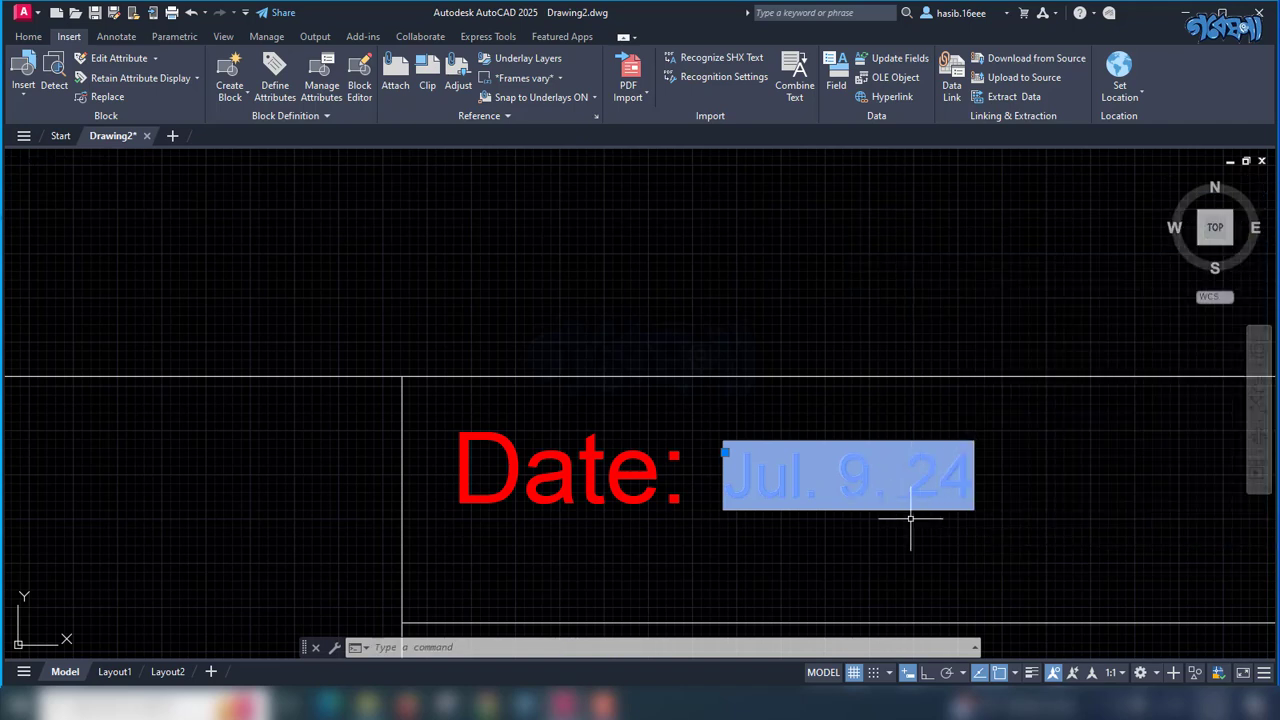
key("Escape")
Step: Examine the SheetSet fields CurrentSheetSetProjectName, CurrentSheetSetProjectNumber, CurrentSheetTitle and CurrentSheetNumber for the title block cells
scroll(863, 461, "down", 2)
scroll(863, 461, "down", 7)
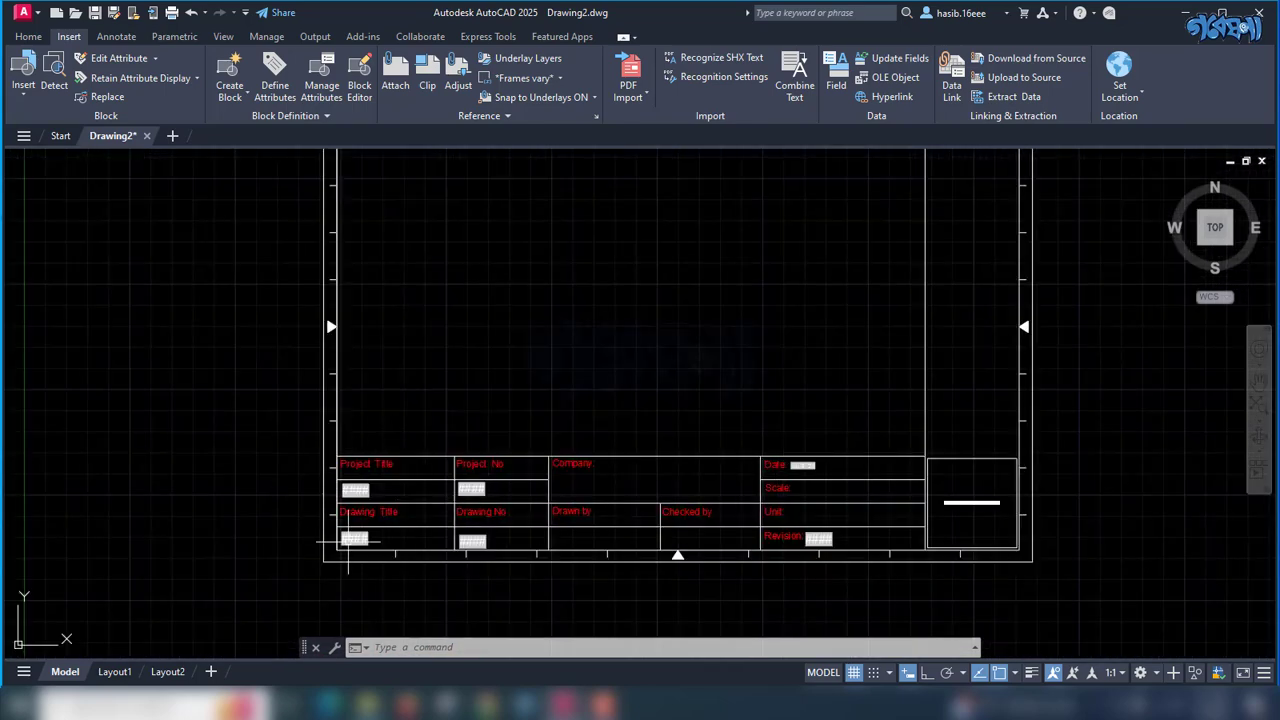
scroll(313, 515, "up", 3)
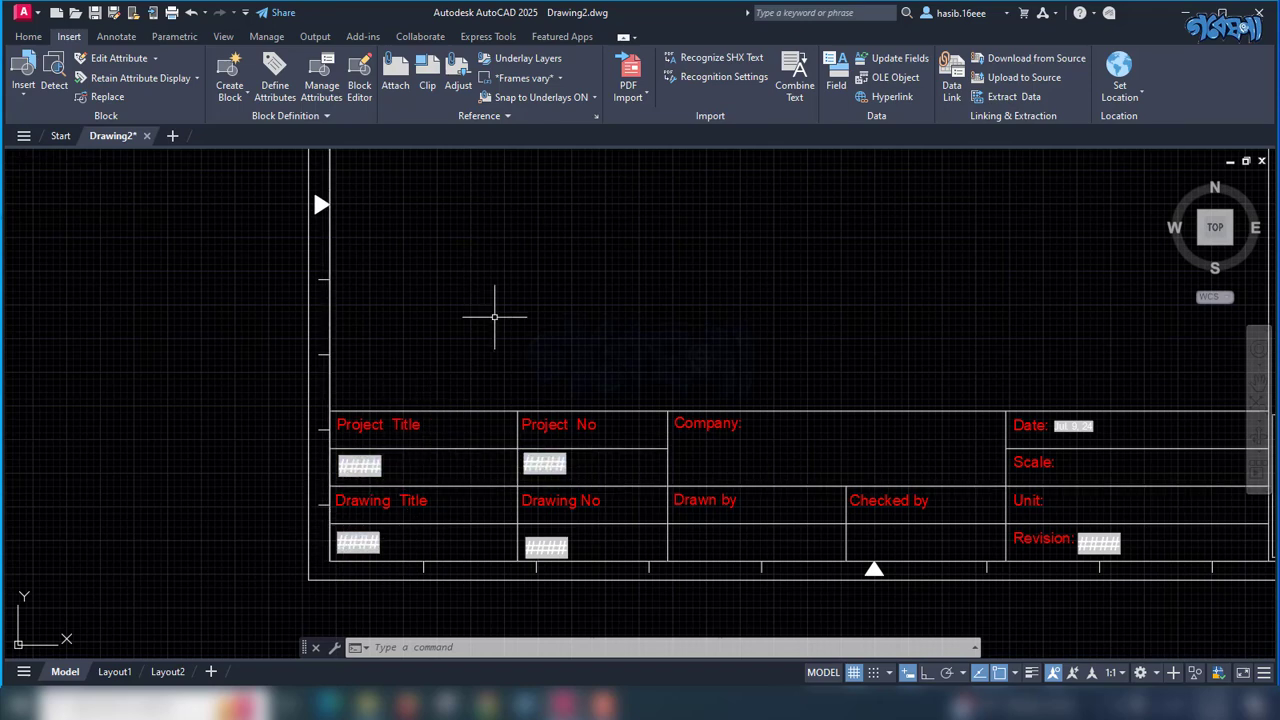
left_click(838, 88)
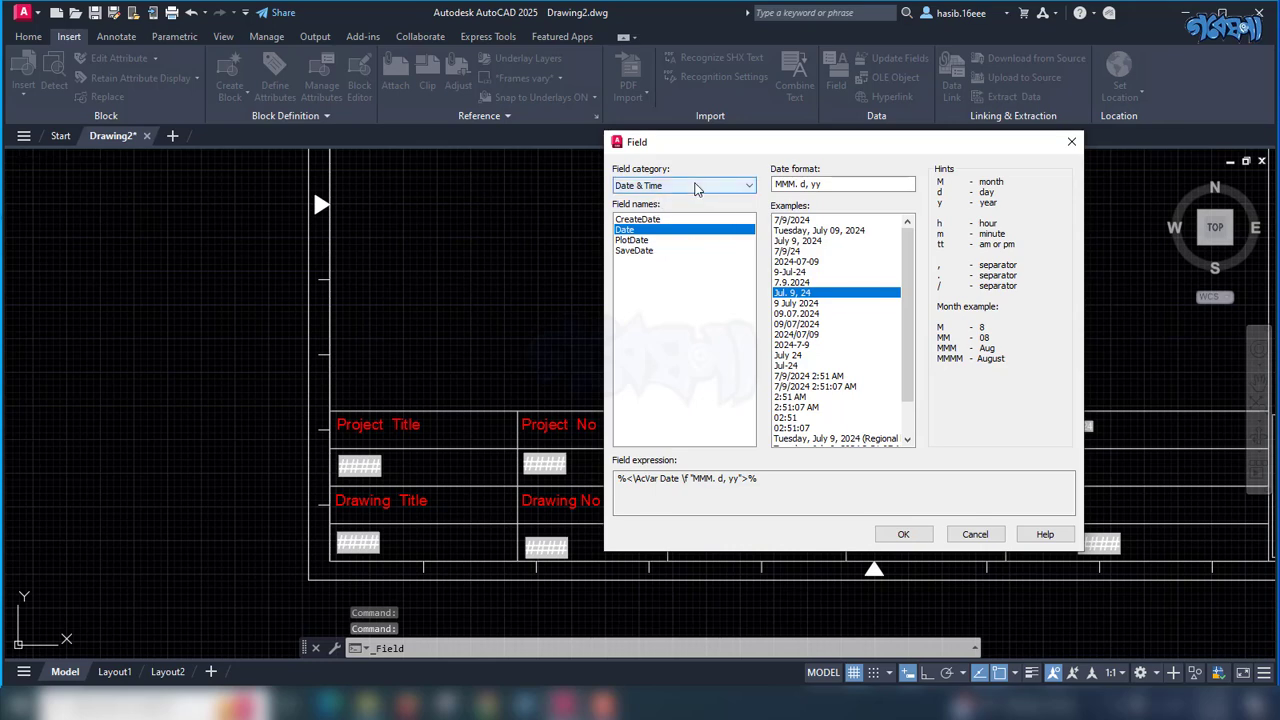
left_click(700, 185)
left_click(669, 274)
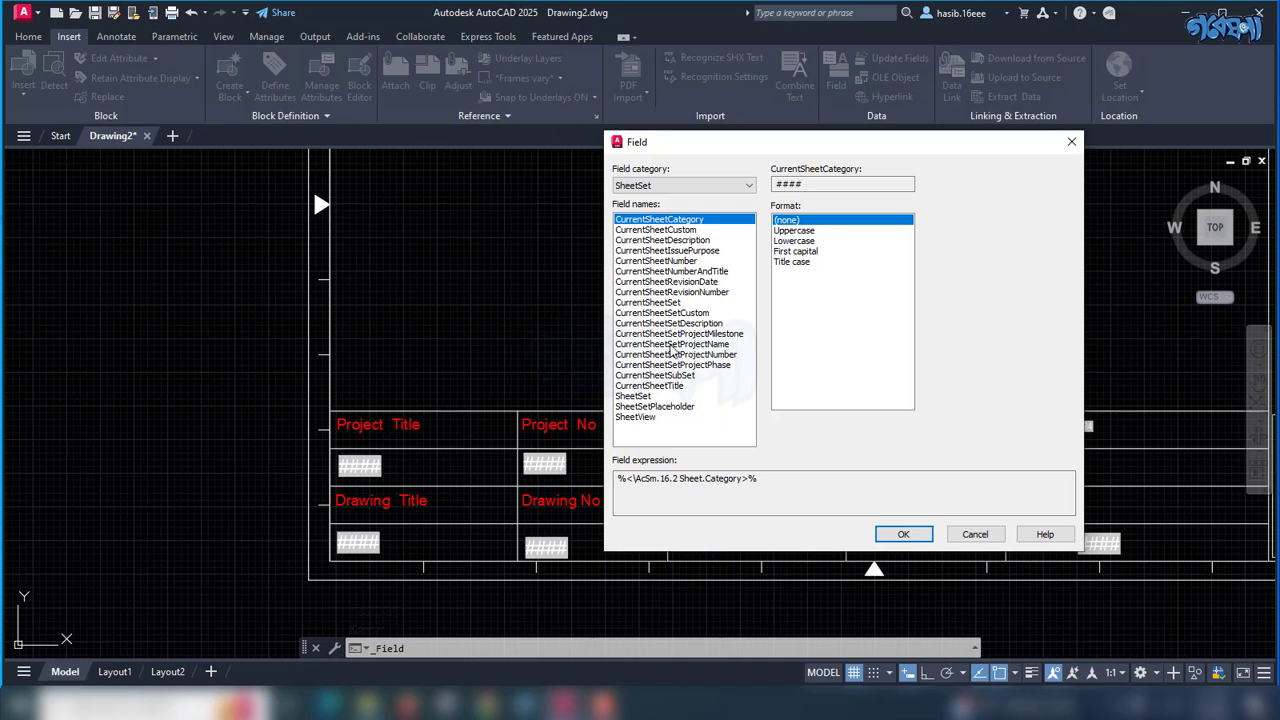
left_click(670, 344)
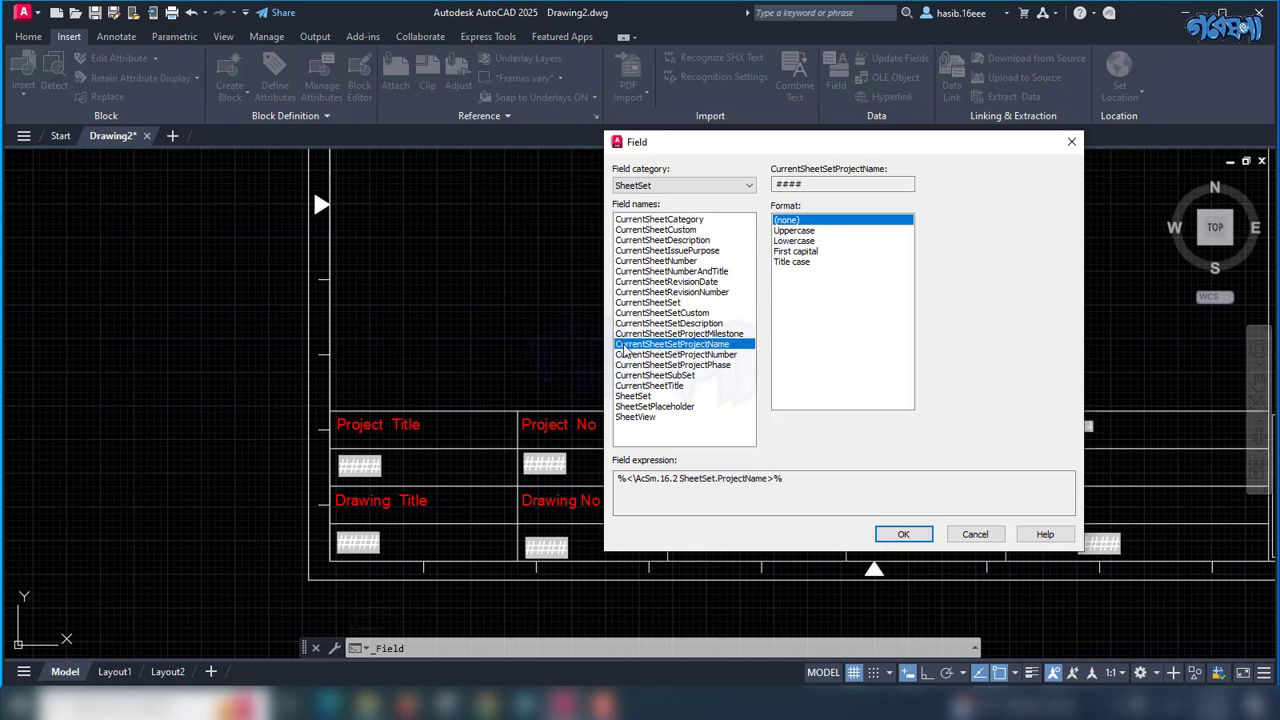
left_click(700, 355)
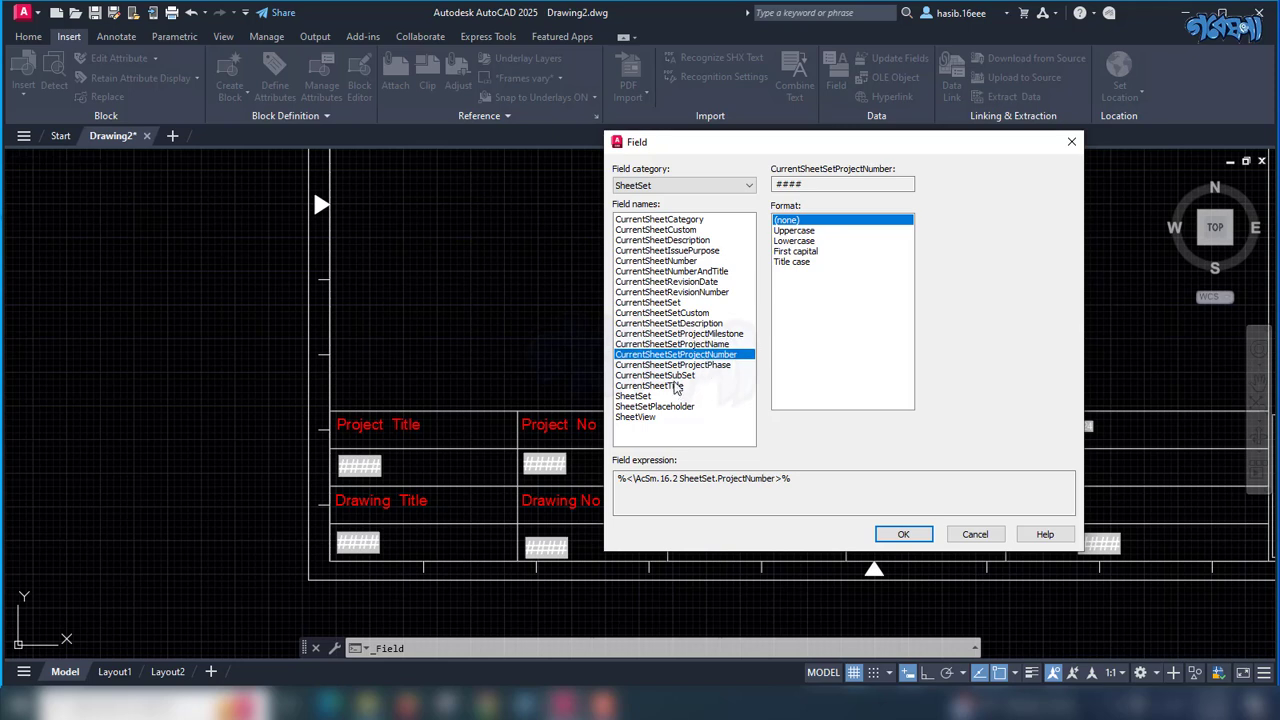
left_click(680, 386)
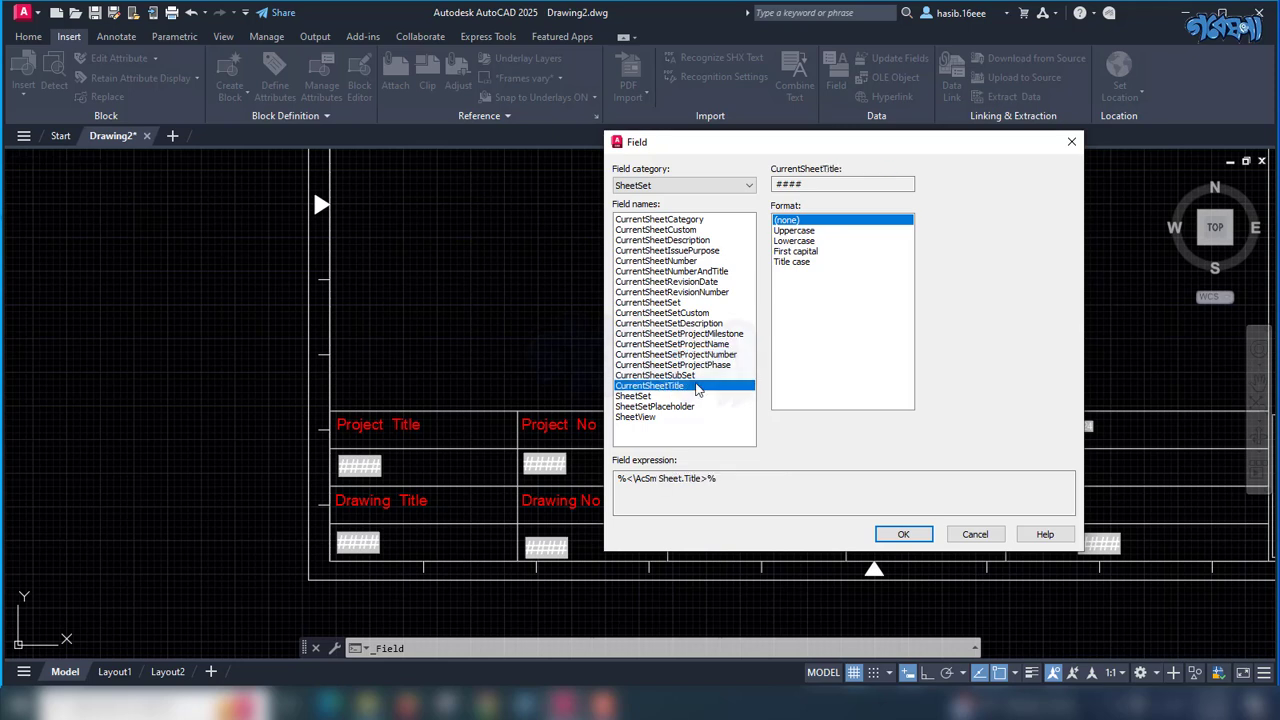
left_click(690, 262)
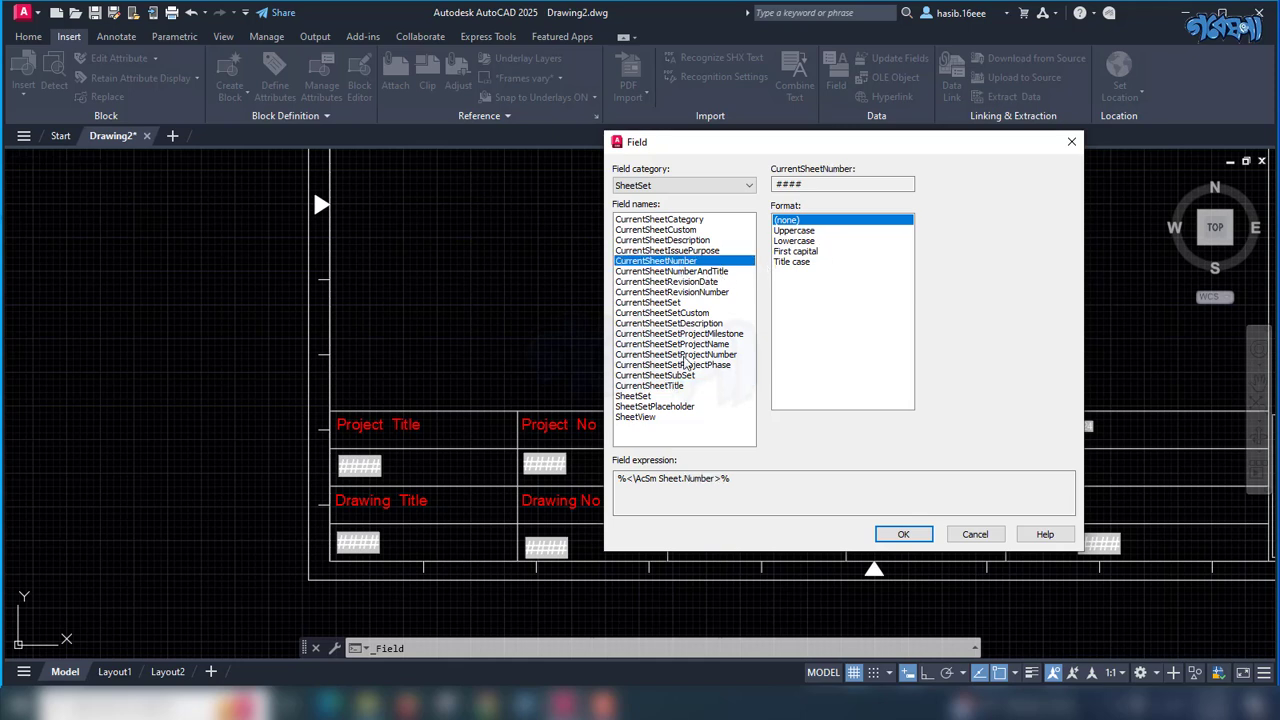
Step: Examine the SheetSetPlaceholder types RevisionNumber, ViewTitle and ViewNumber, and leave the field selection without inserting one
left_click(658, 407)
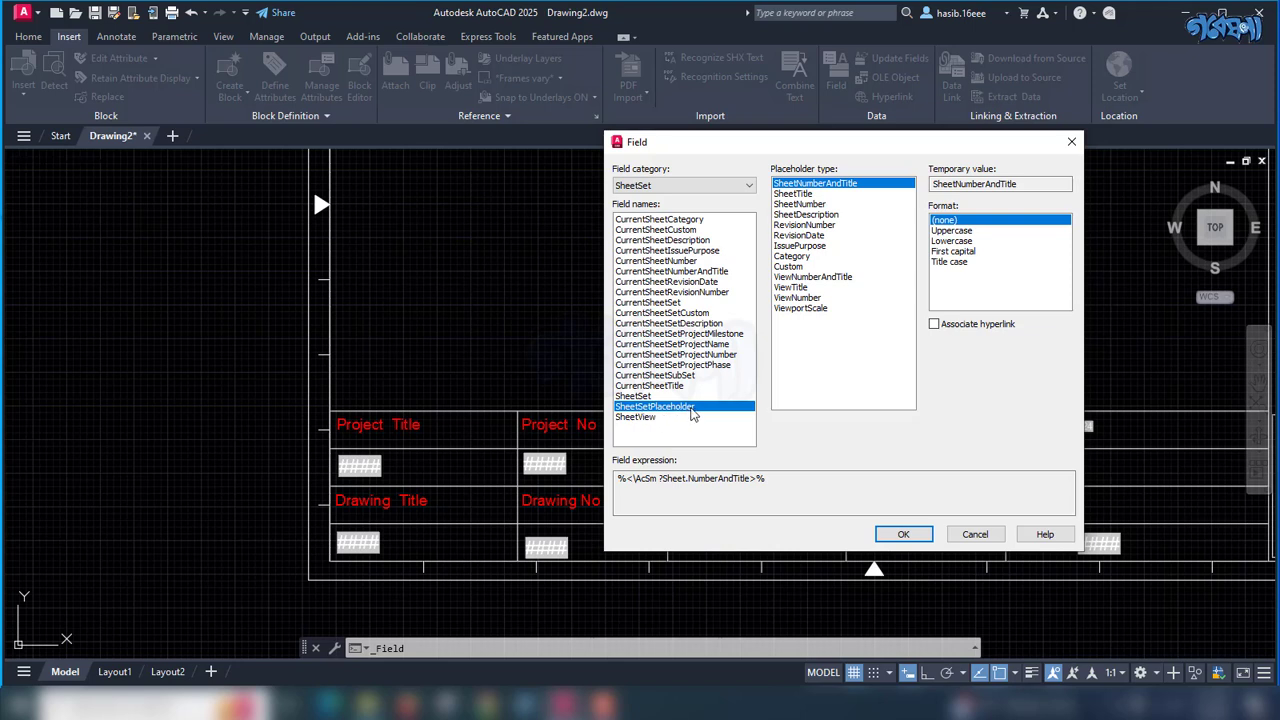
left_click(808, 226)
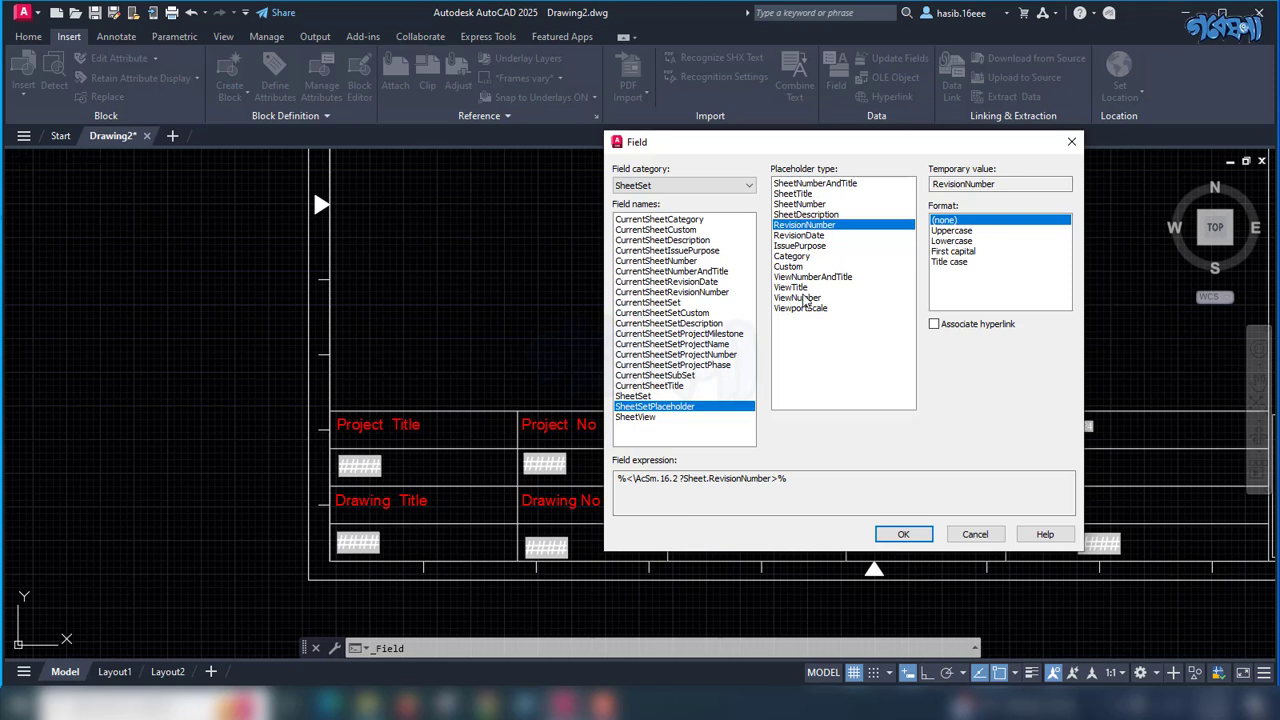
left_click(790, 288)
left_click(792, 298)
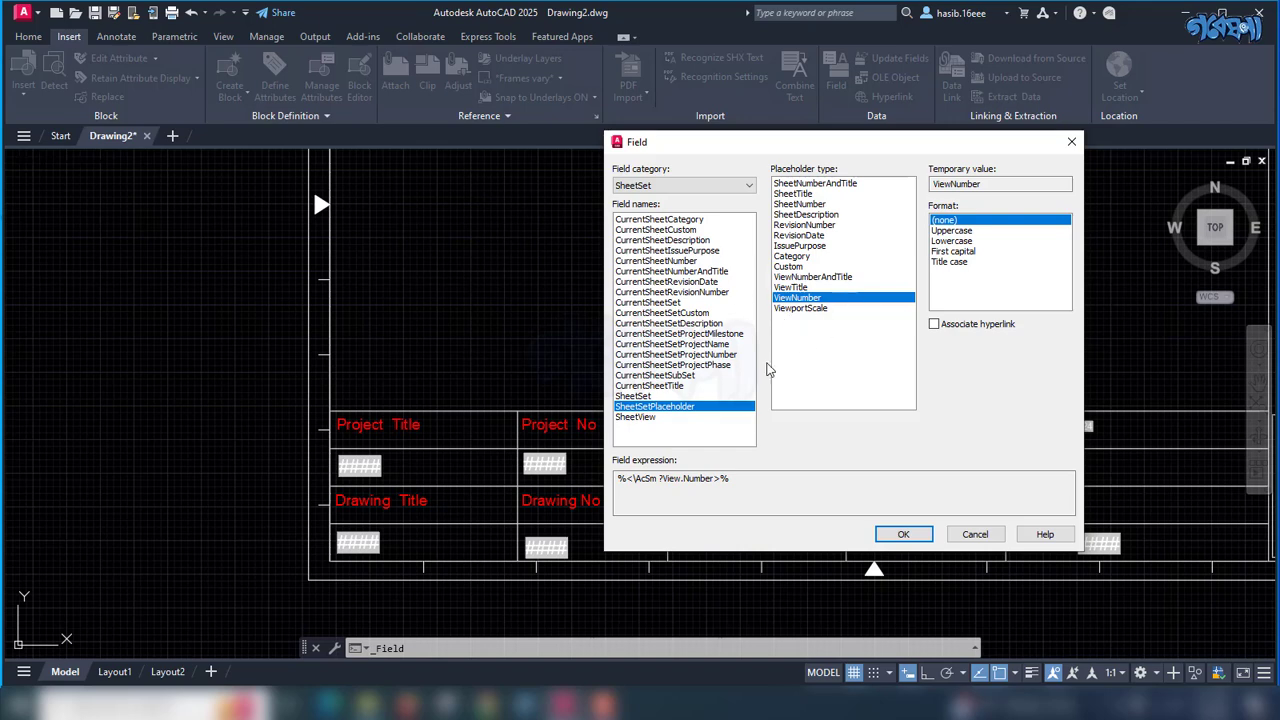
left_click(972, 534)
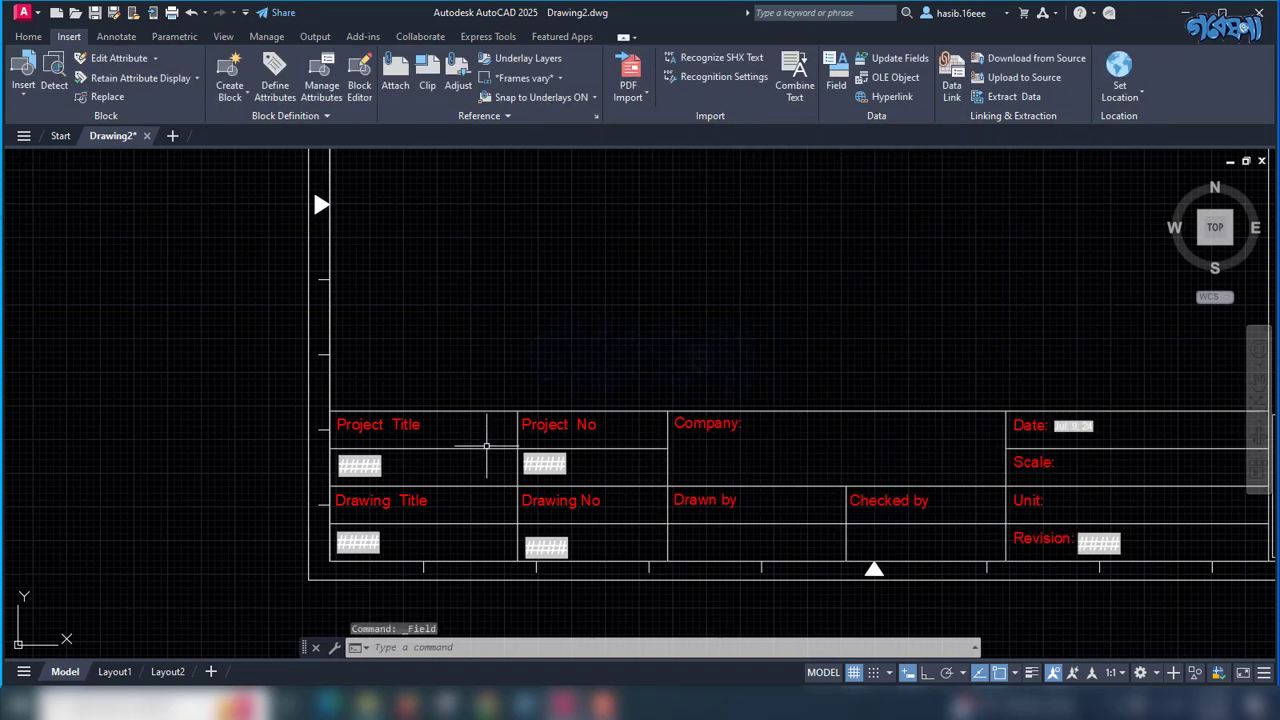
scroll(486, 446, "down", 5)
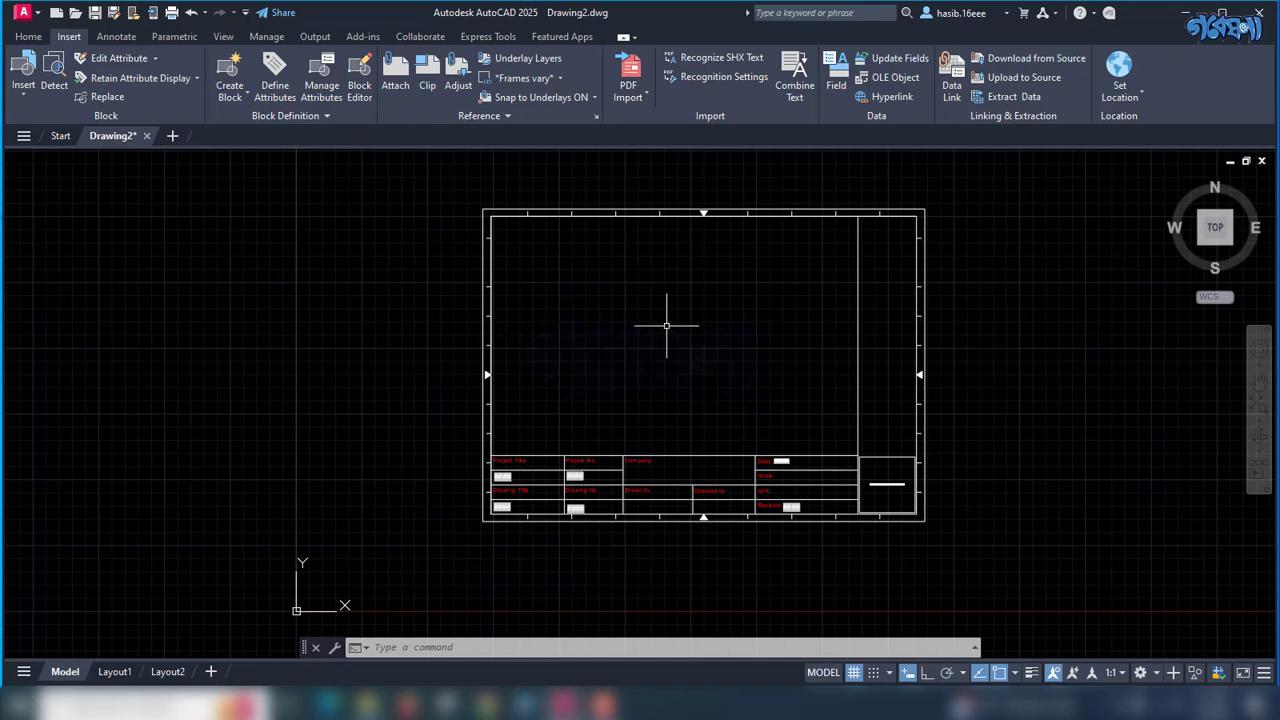
left_click(21, 13)
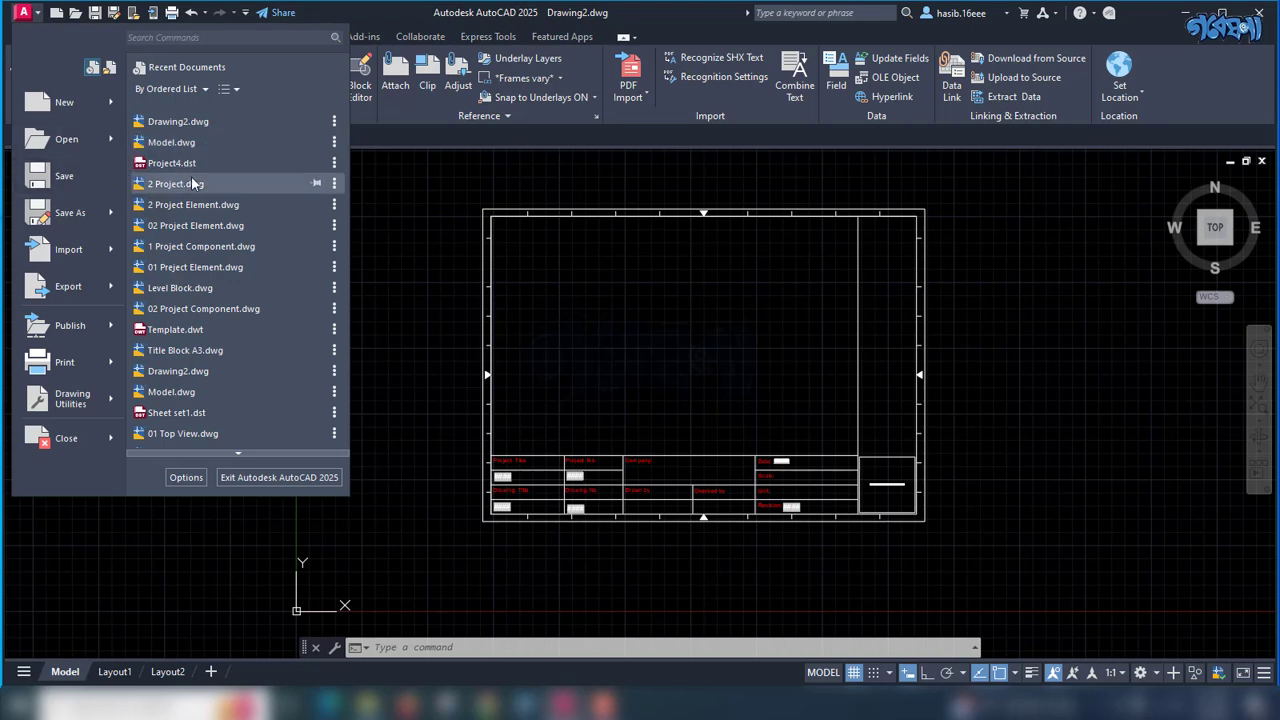
mouse_move(187, 266)
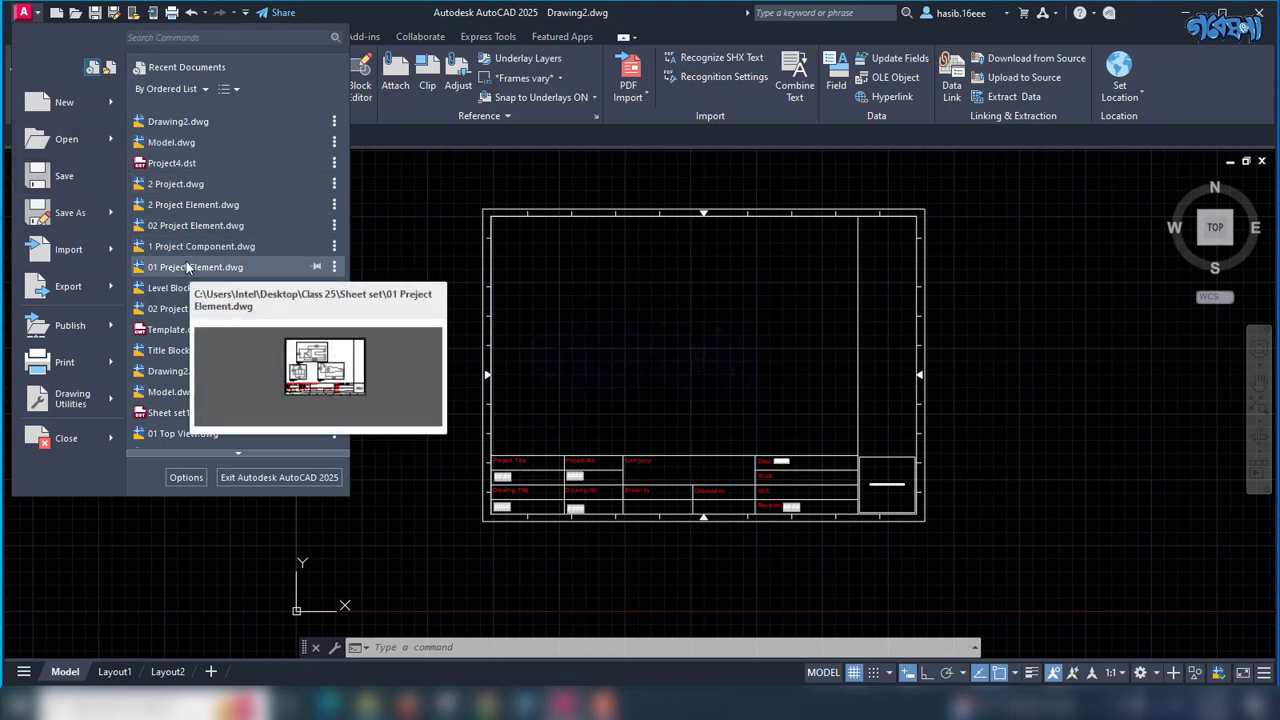
left_click(425, 206)
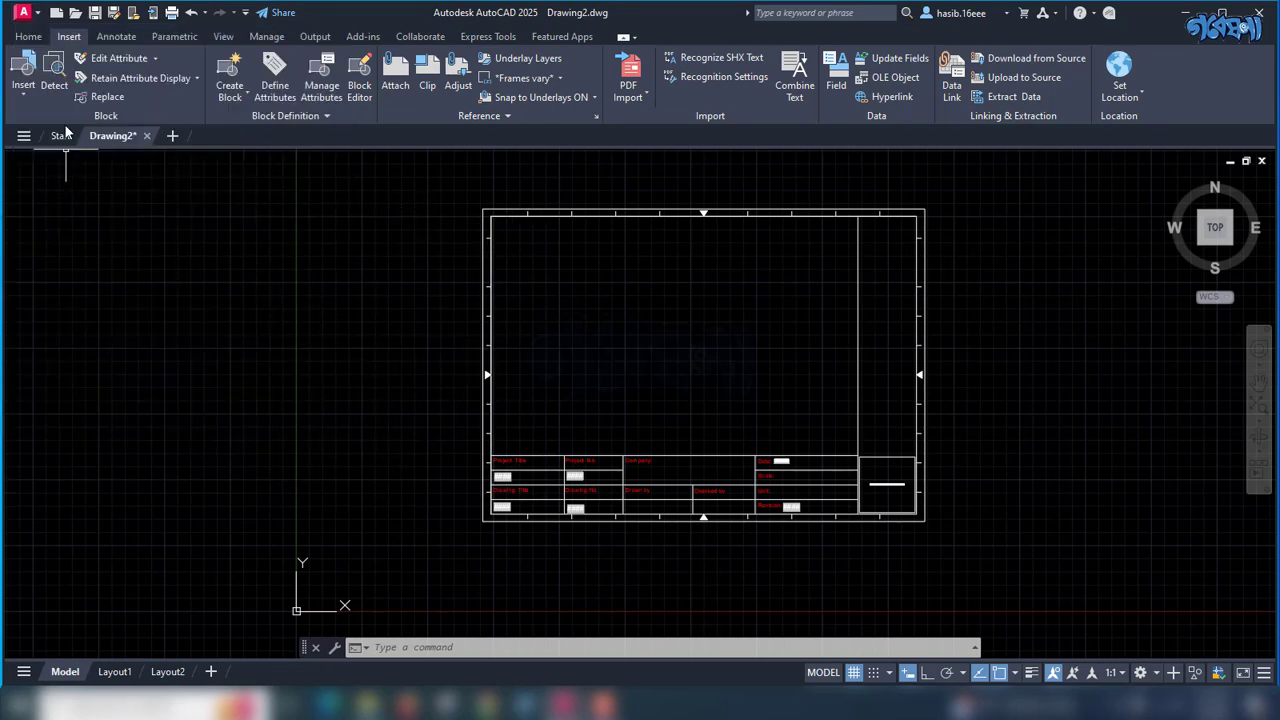
Step: Create a new drawing with no template, using metric units
scroll(428, 325, "down", 2)
scroll(434, 334, "up", 2)
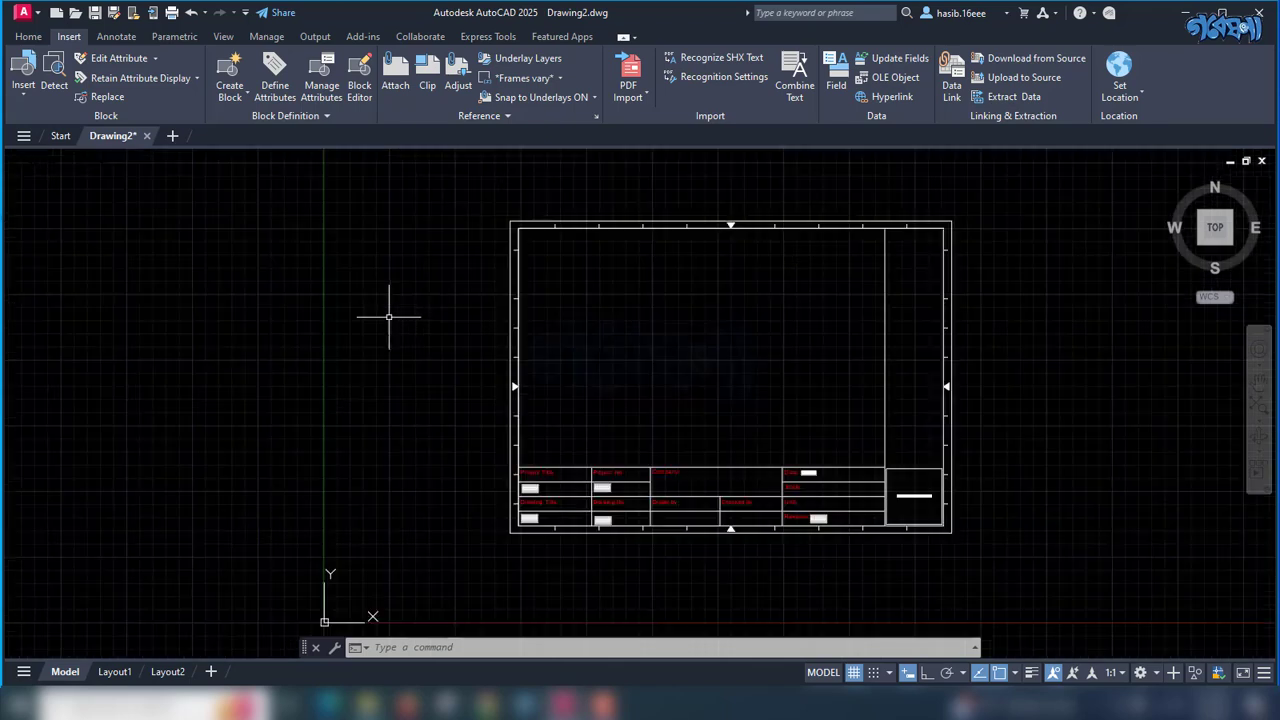
left_click(20, 12)
left_click(72, 100)
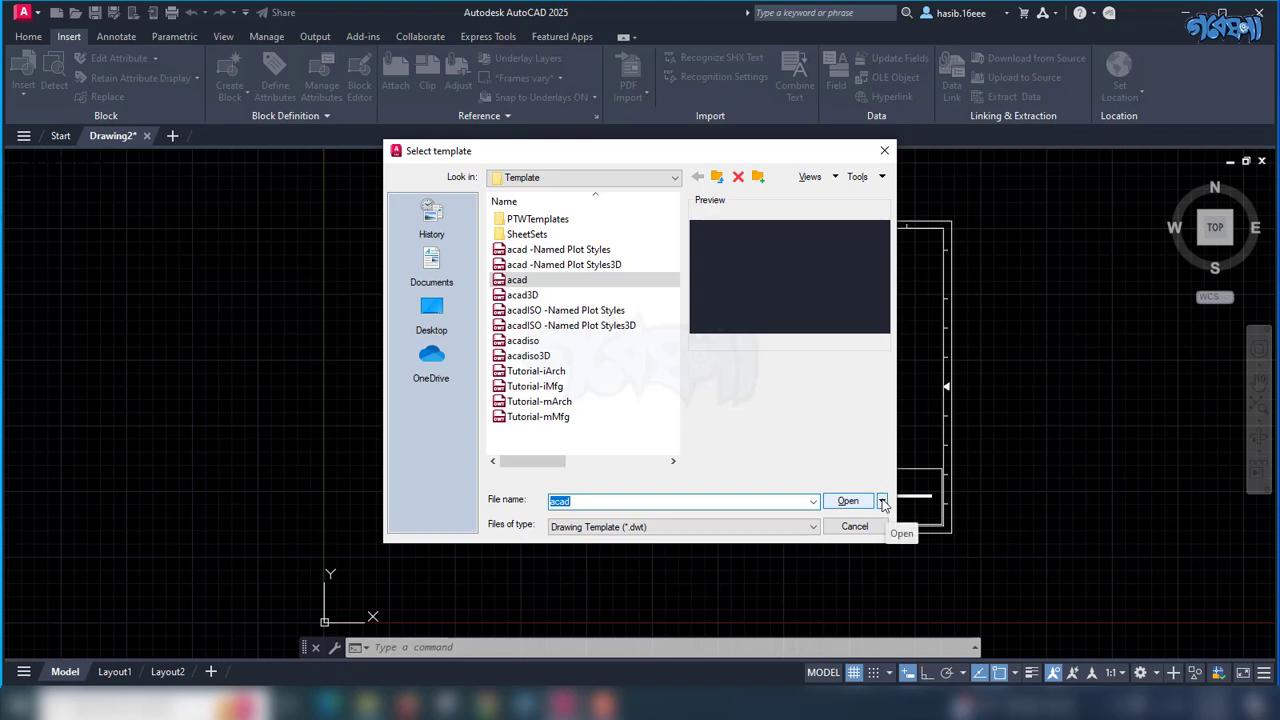
left_click(882, 501)
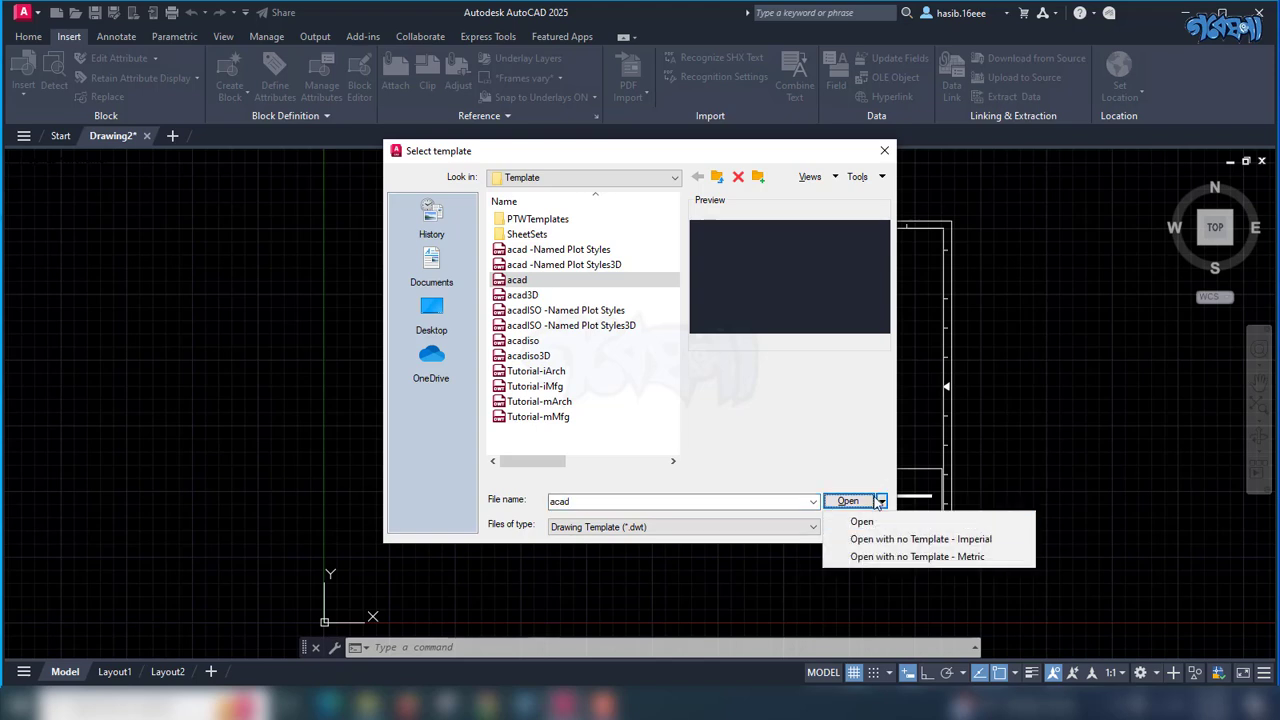
left_click(925, 557)
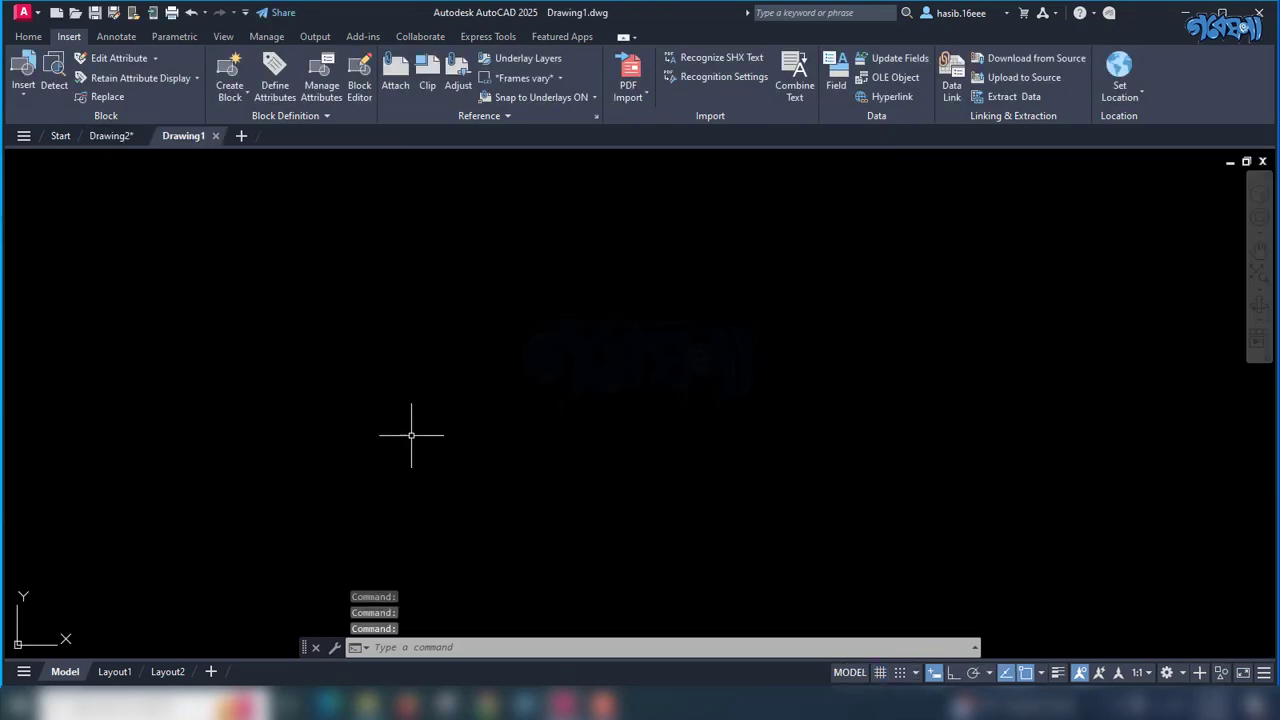
Step: Delete the default viewport from Layout1 of the new drawing
scroll(398, 437, "down", 2)
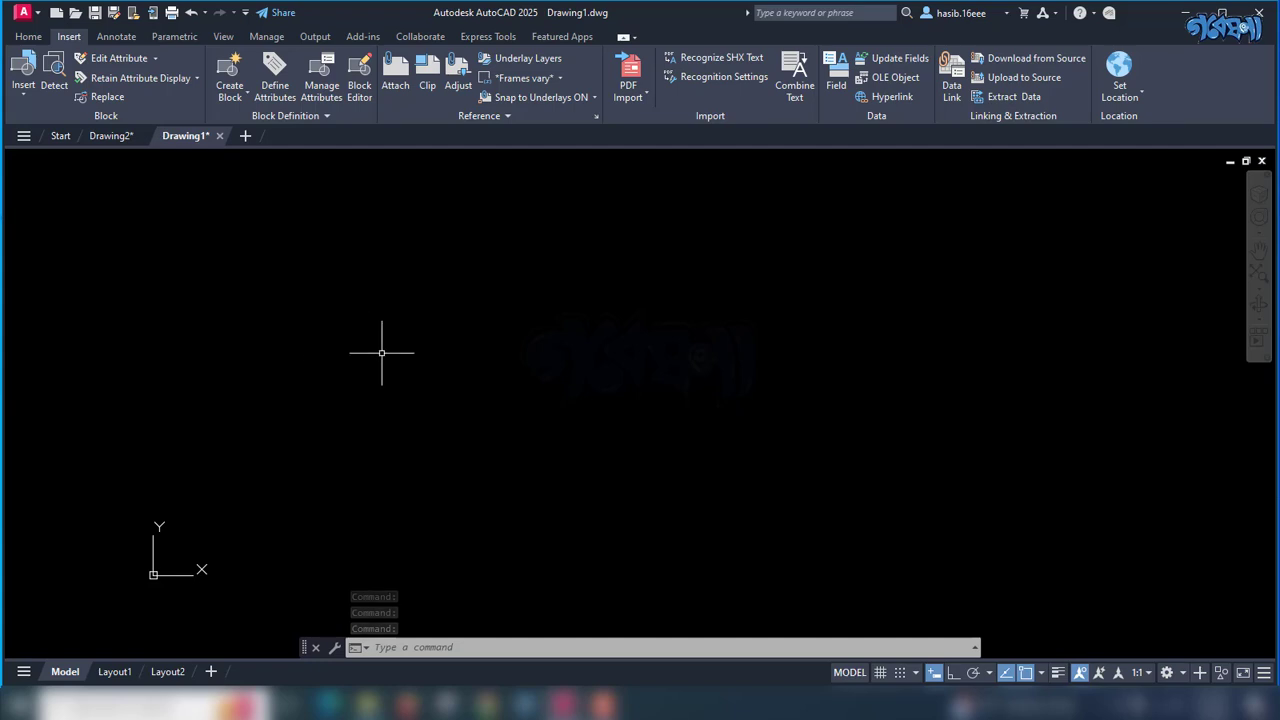
left_click(120, 672)
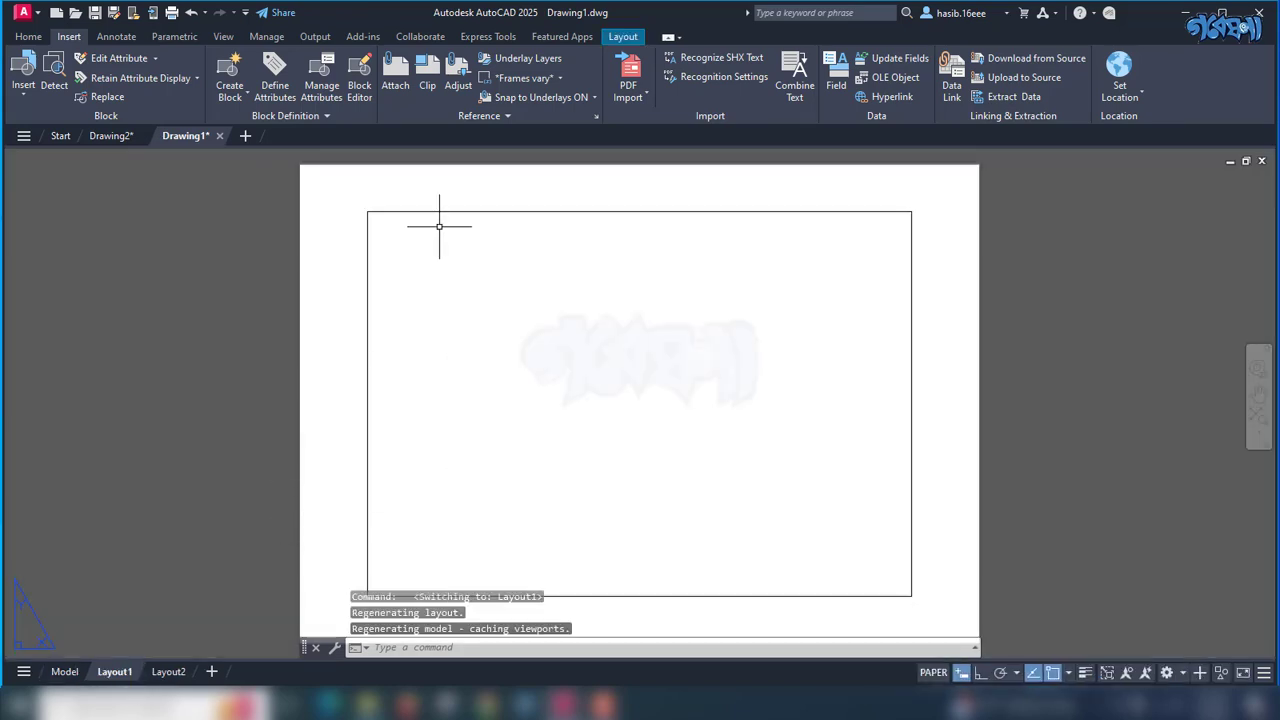
left_click(438, 211)
key("Delete")
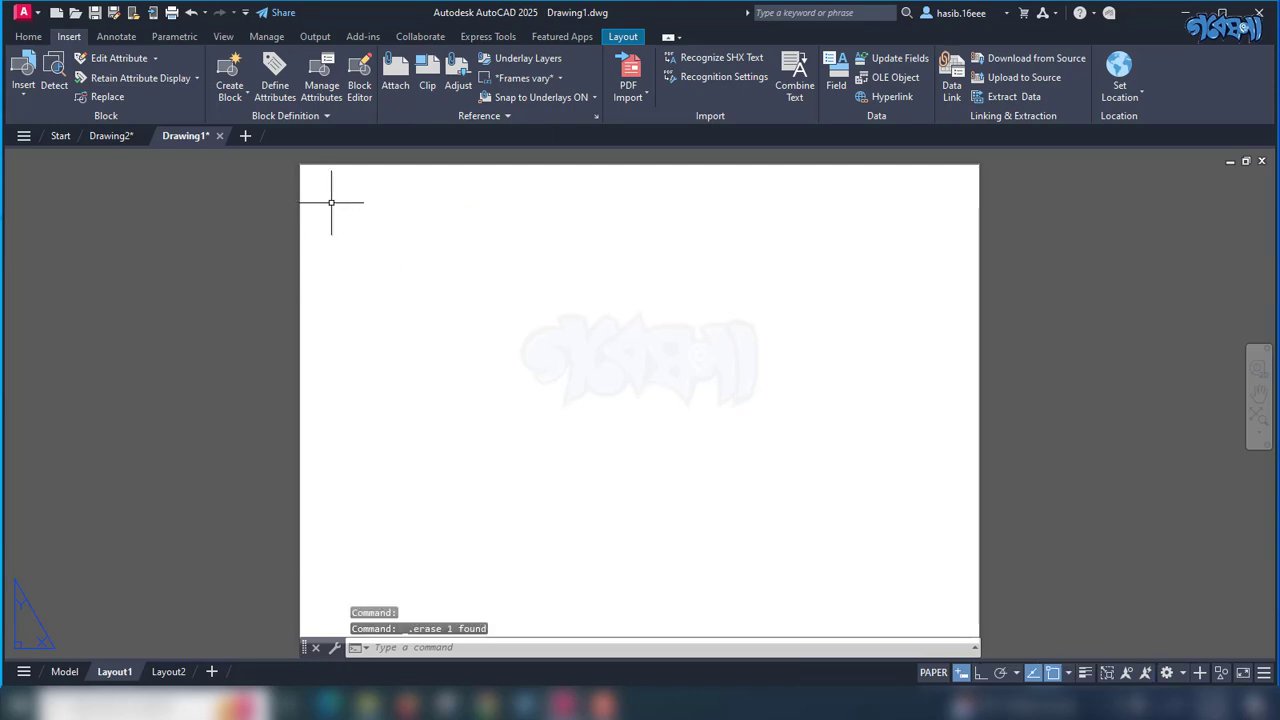
Step: Copy the whole title block from Drawing2 with its outer frame's lower-left corner as base point, and return to Drawing1's Layout1
left_click(108, 136)
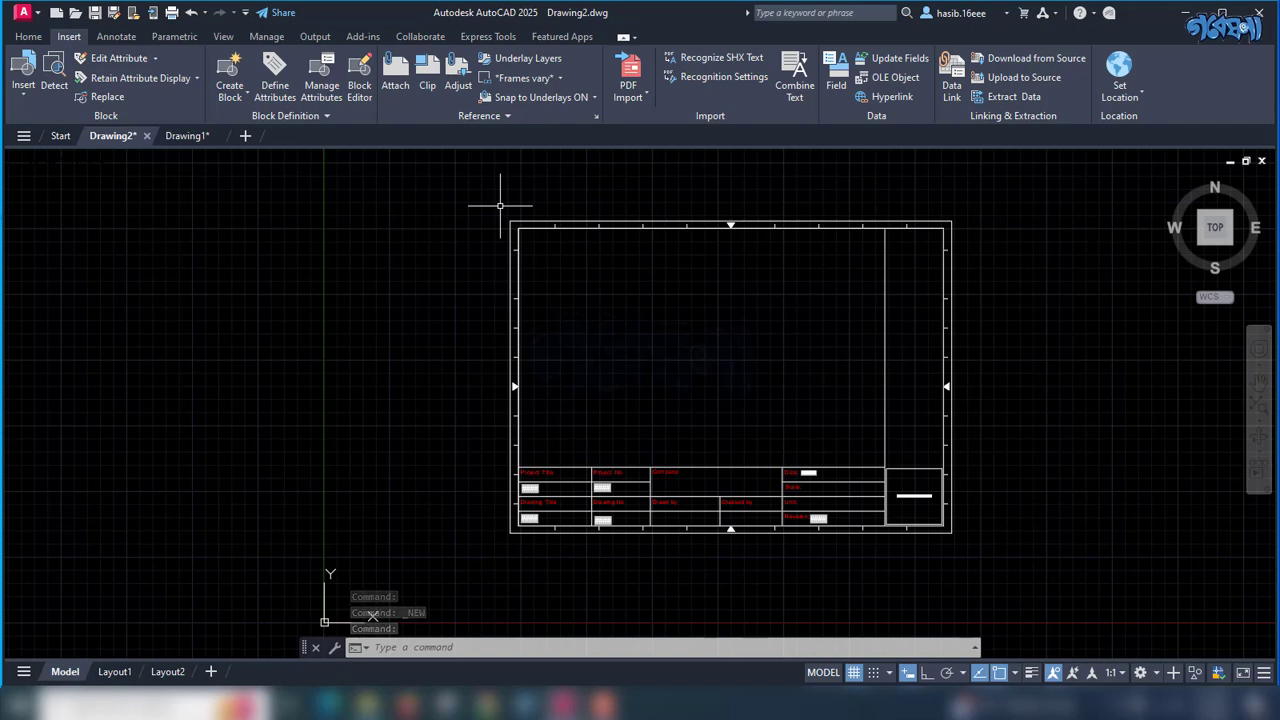
key("ctrl+shift+c")
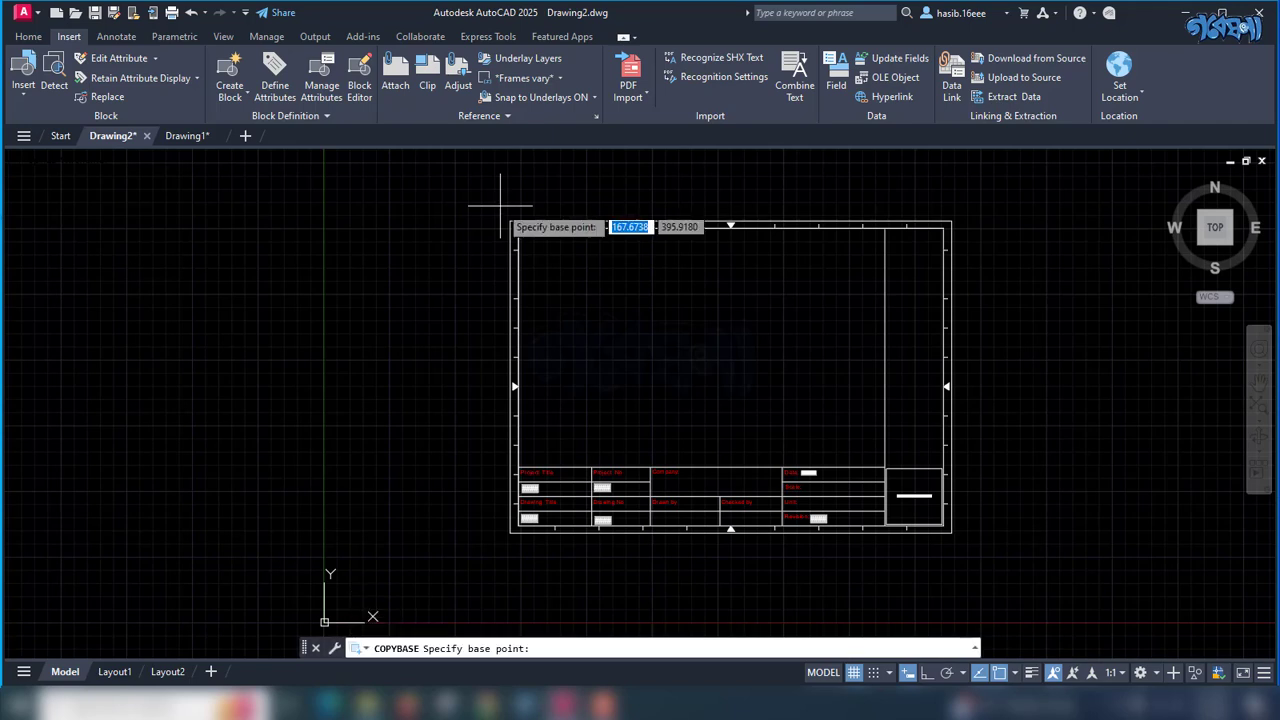
key("Escape")
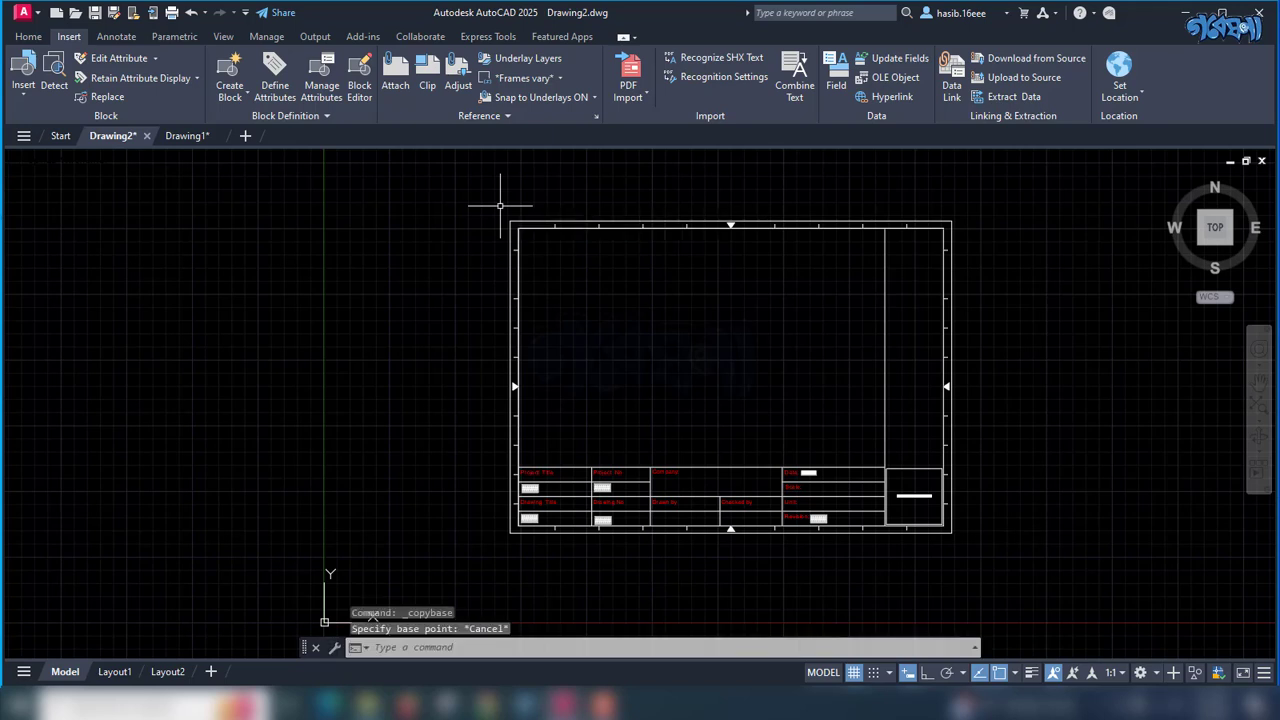
key("ctrl+shift+c")
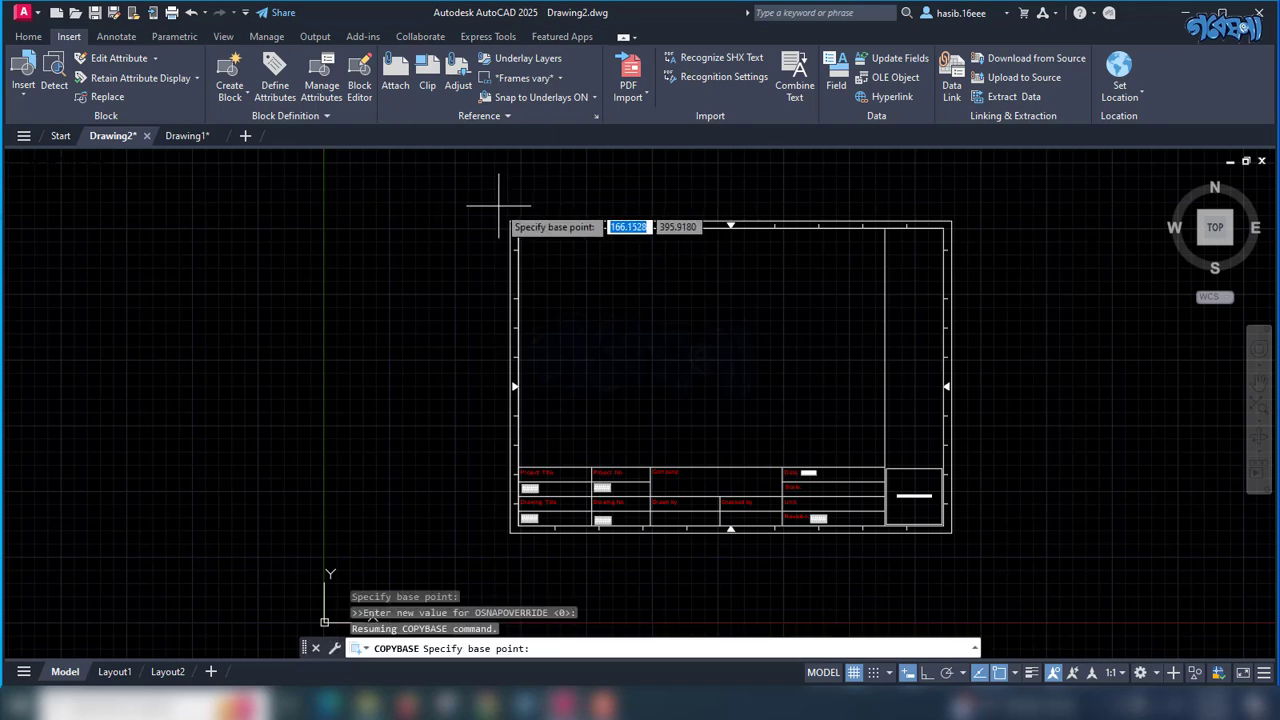
left_click(510, 531)
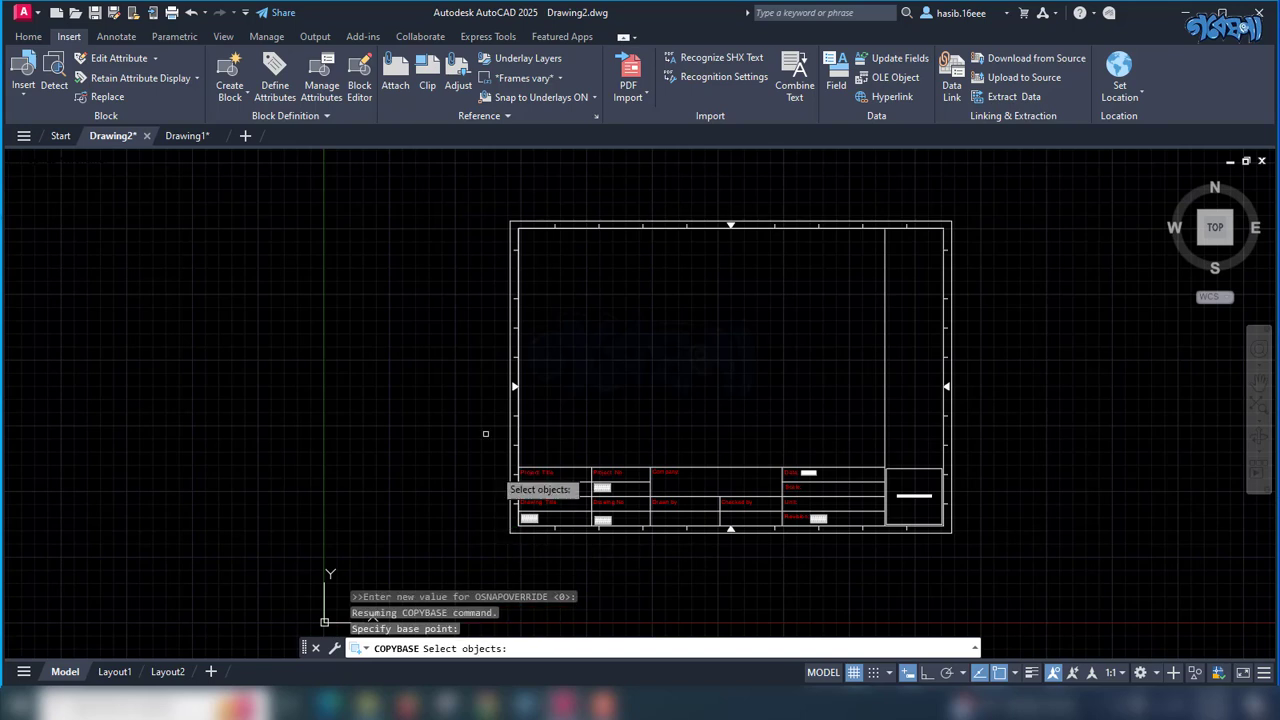
left_click(1000, 180)
left_click(446, 602)
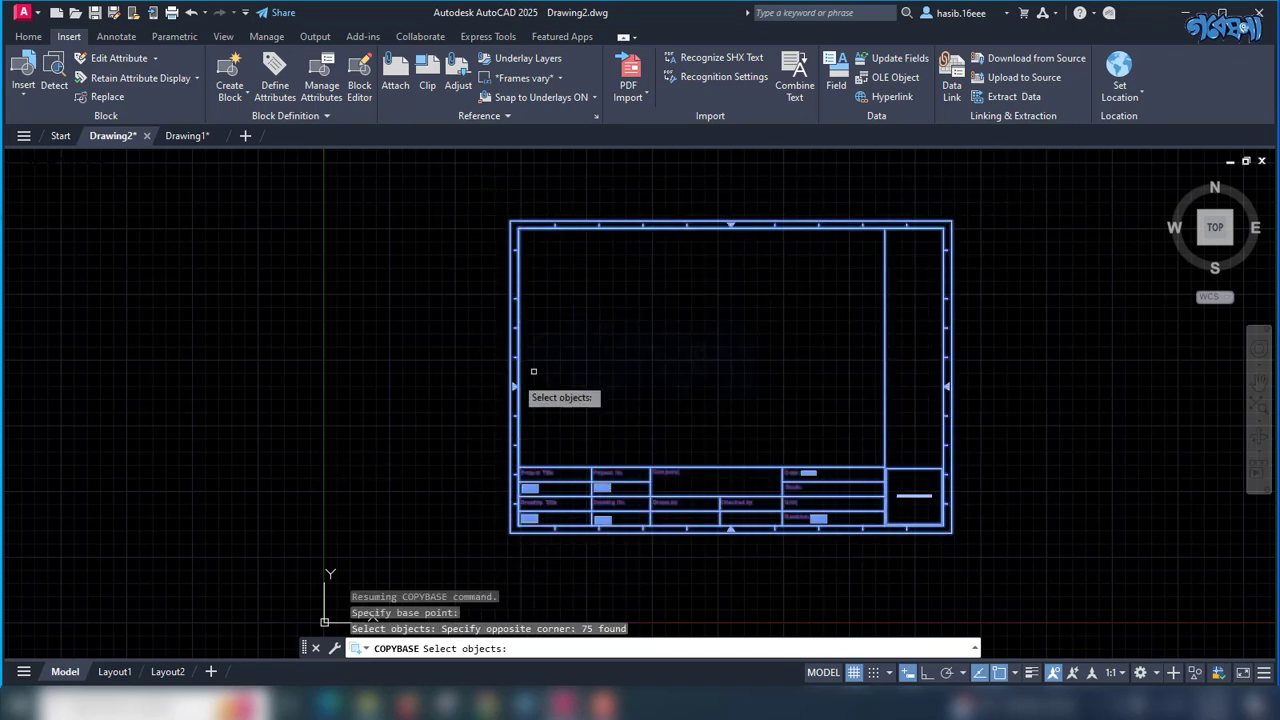
key("Return")
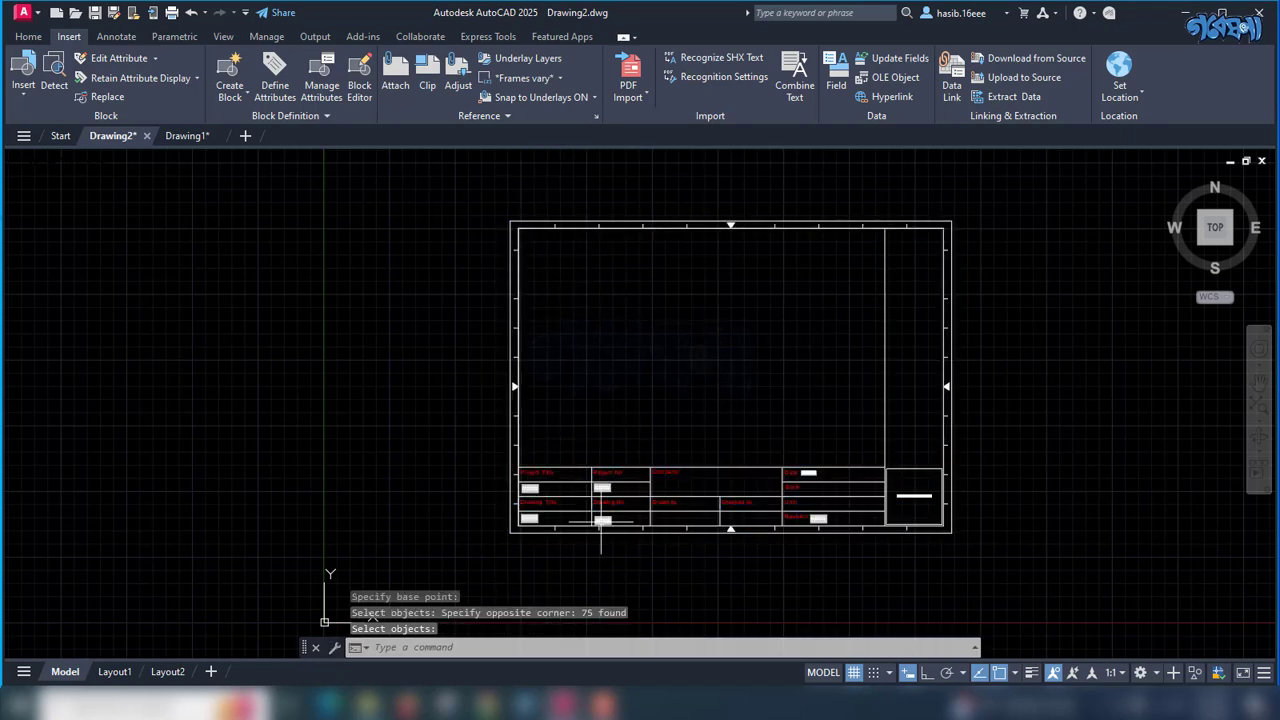
left_click(200, 138)
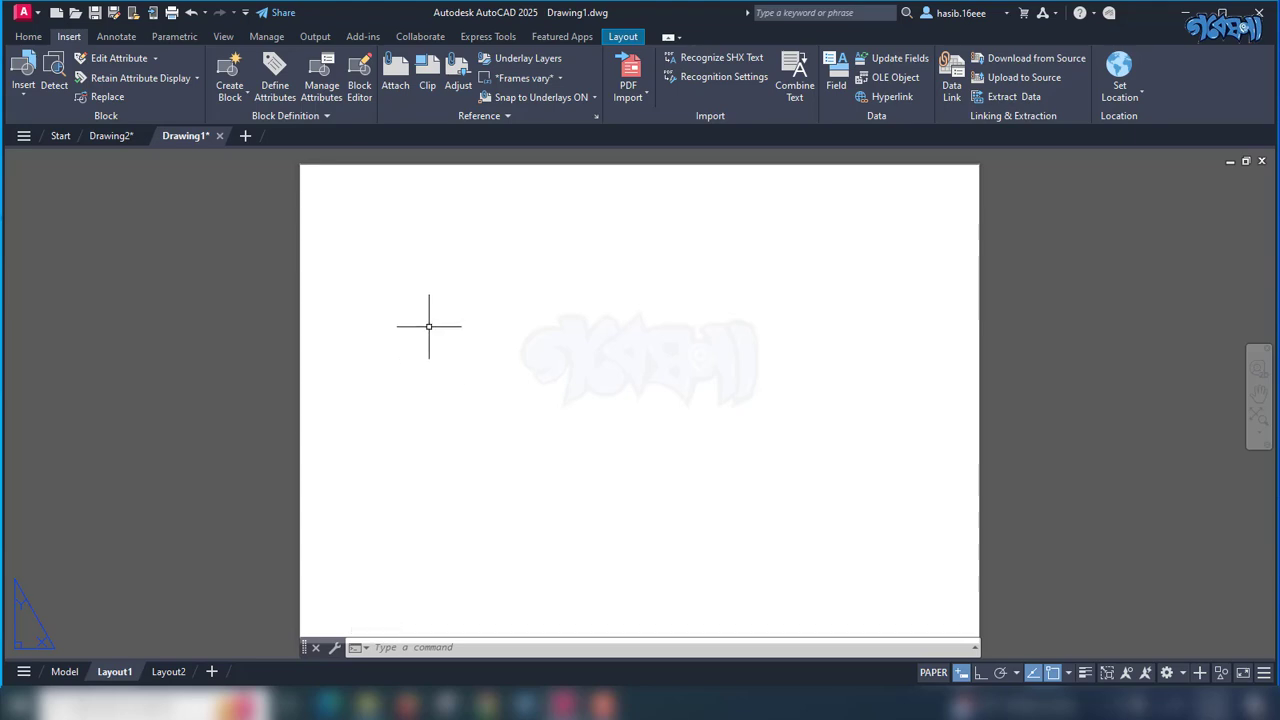
key("ctrl+v")
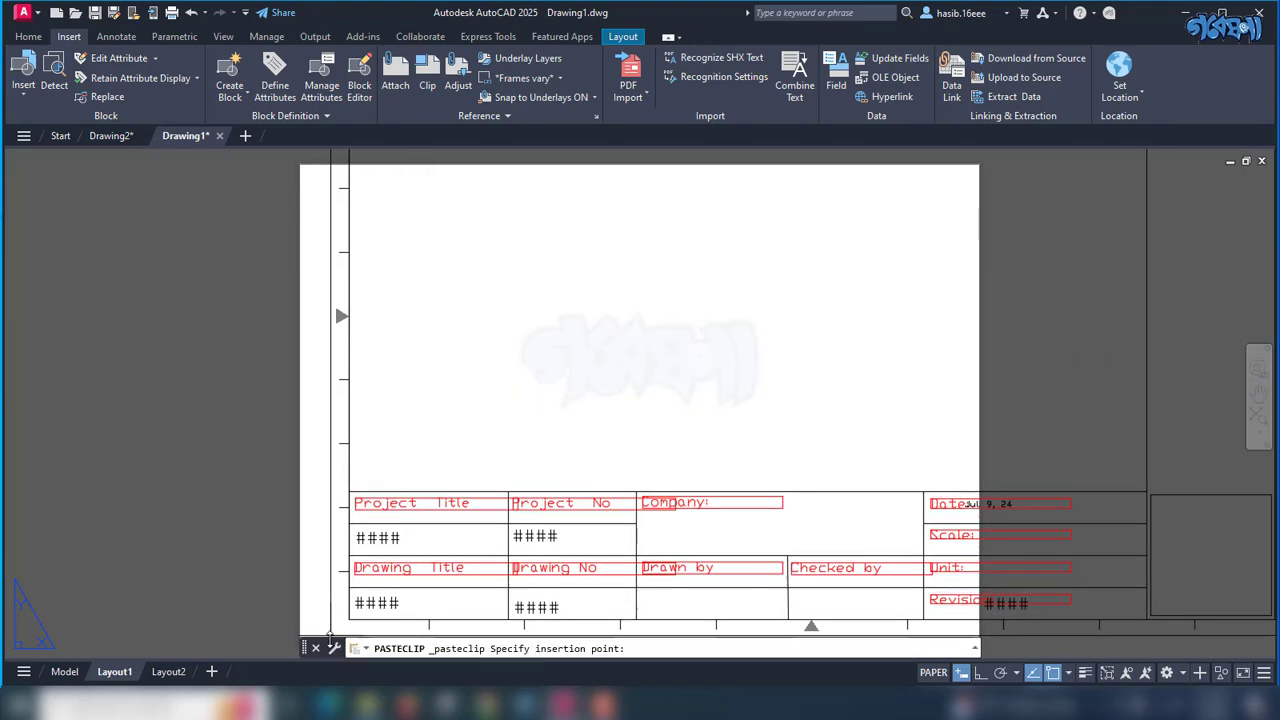
scroll(330, 636, "down", 4)
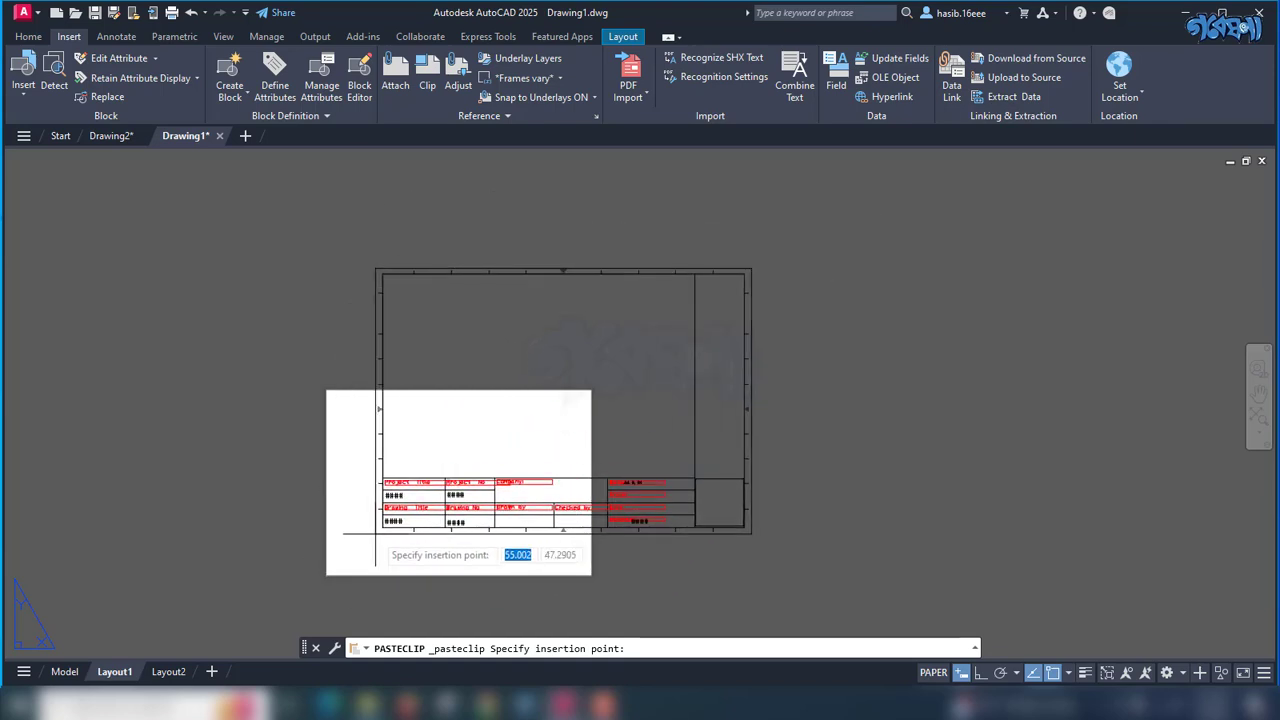
key("Escape")
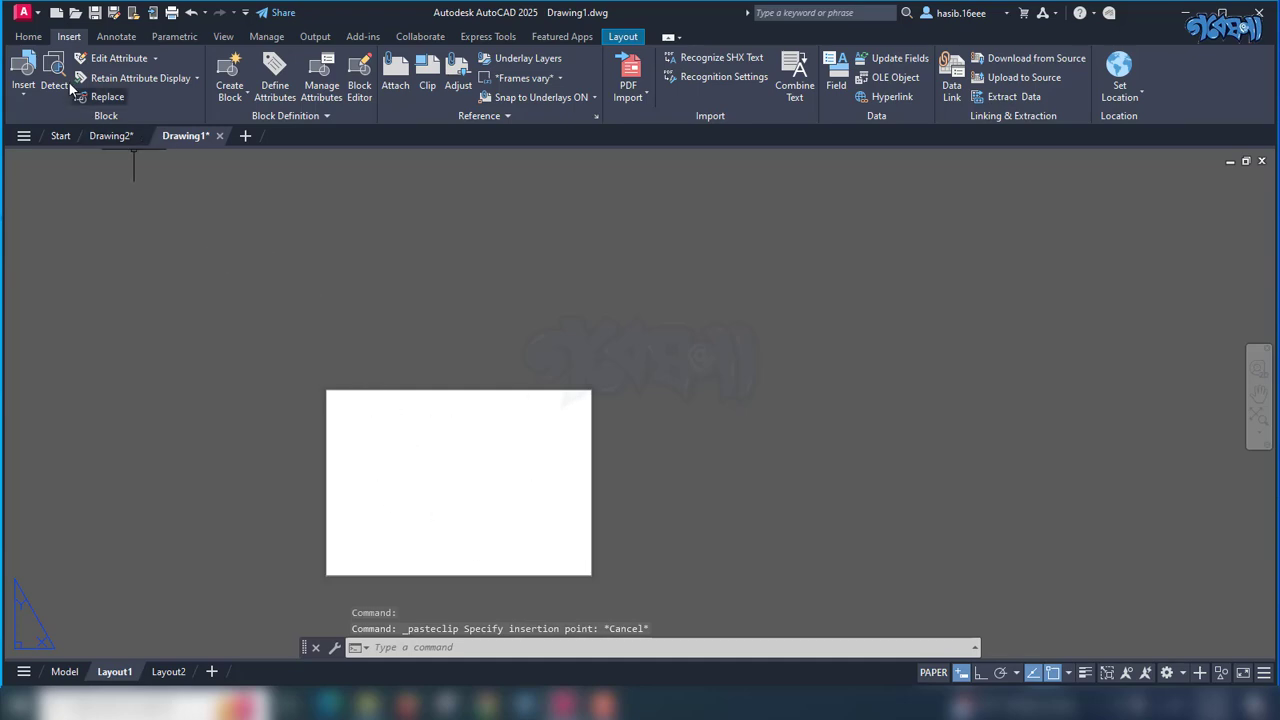
Step: Change the paper size in Layout1's page setup to A3
left_click(609, 37)
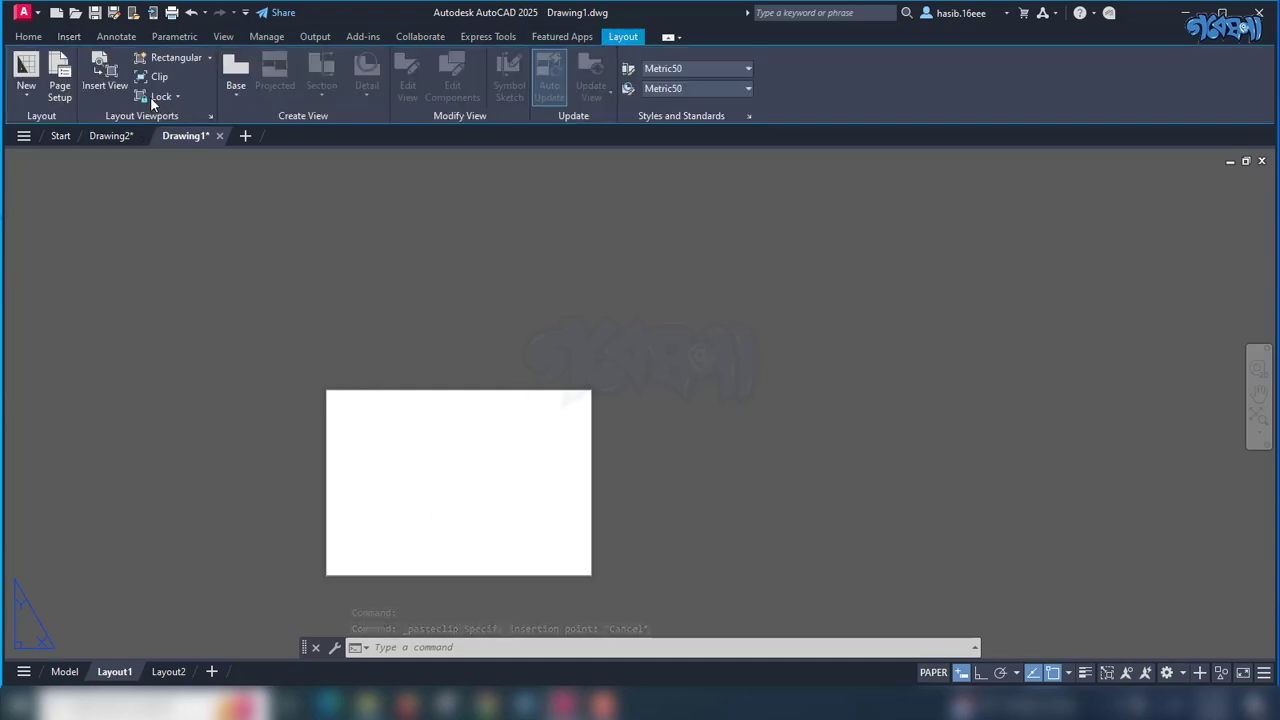
left_click(60, 84)
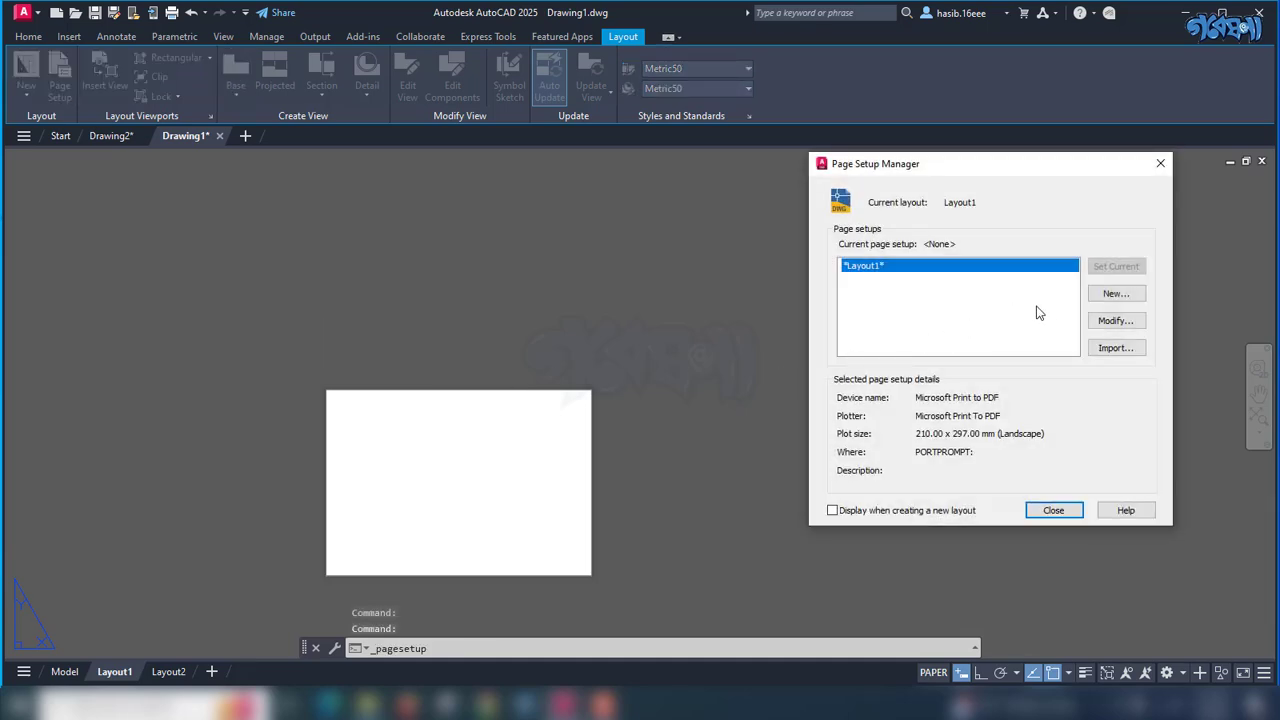
left_click(1114, 320)
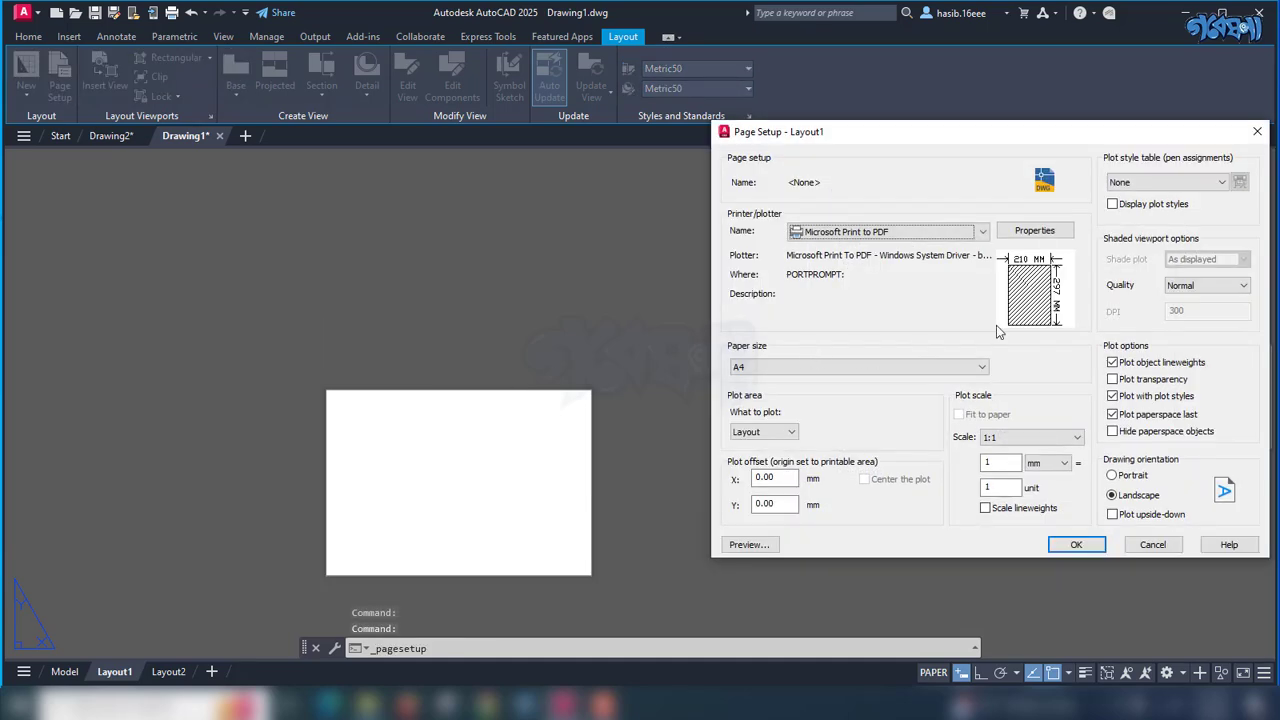
left_click(980, 367)
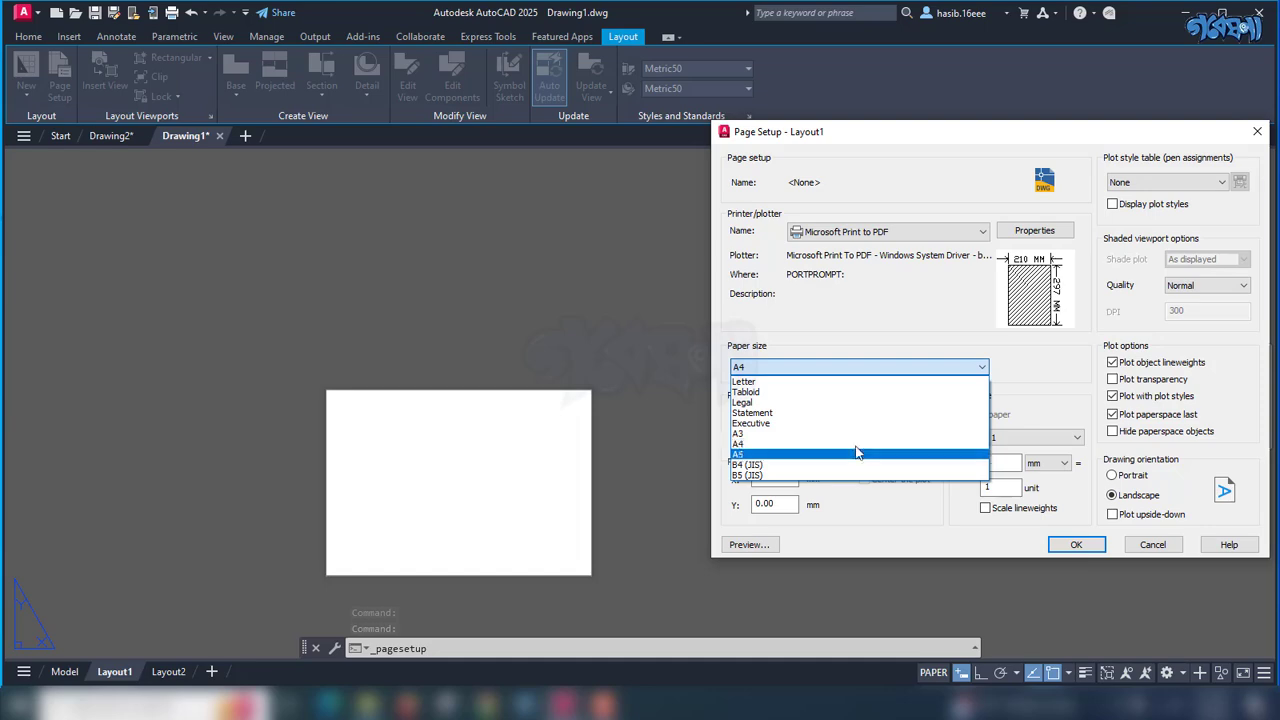
left_click(855, 433)
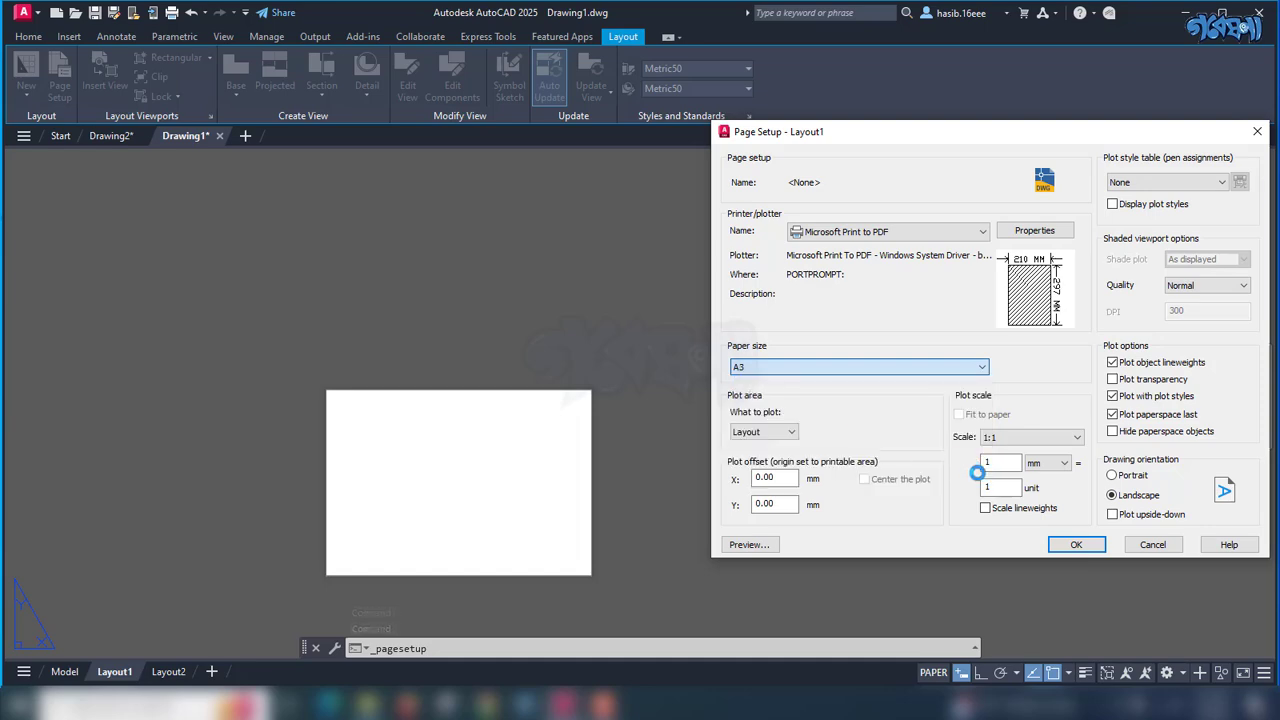
left_click(1071, 545)
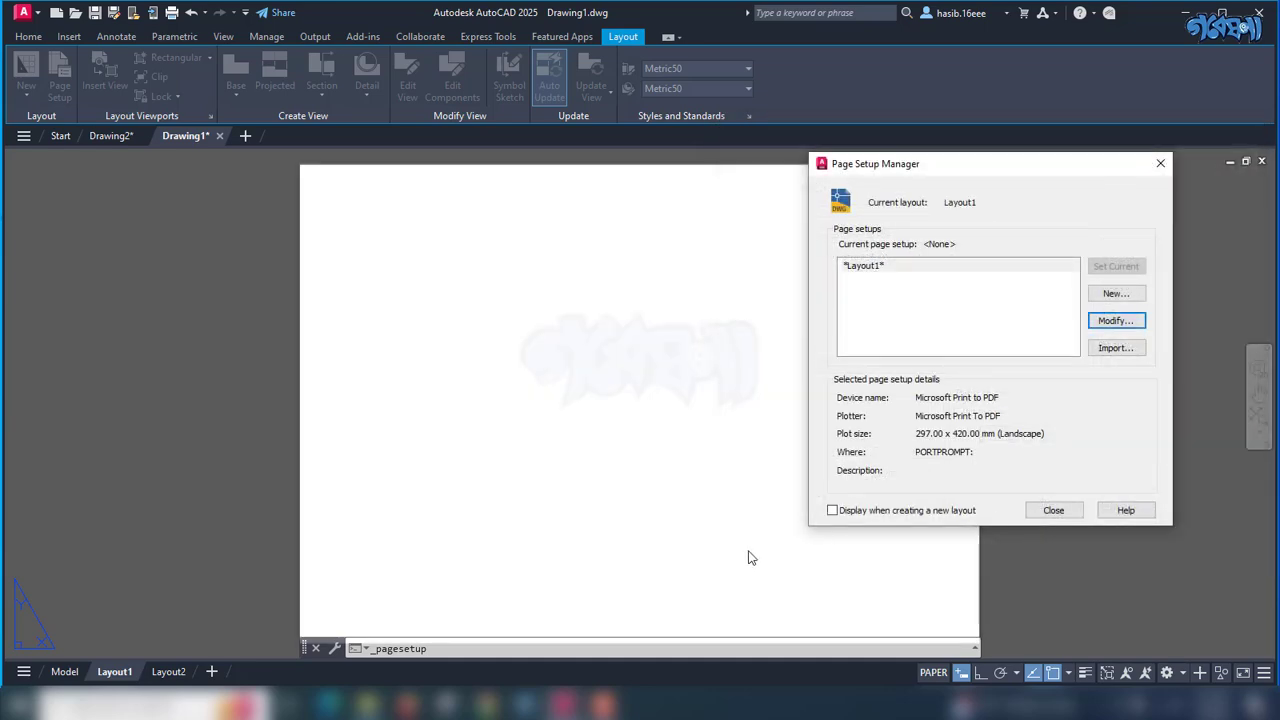
left_click(1060, 511)
Step: Paste the copied title block into Layout1 with its insertion point at 0,0
key("ctrl+v")
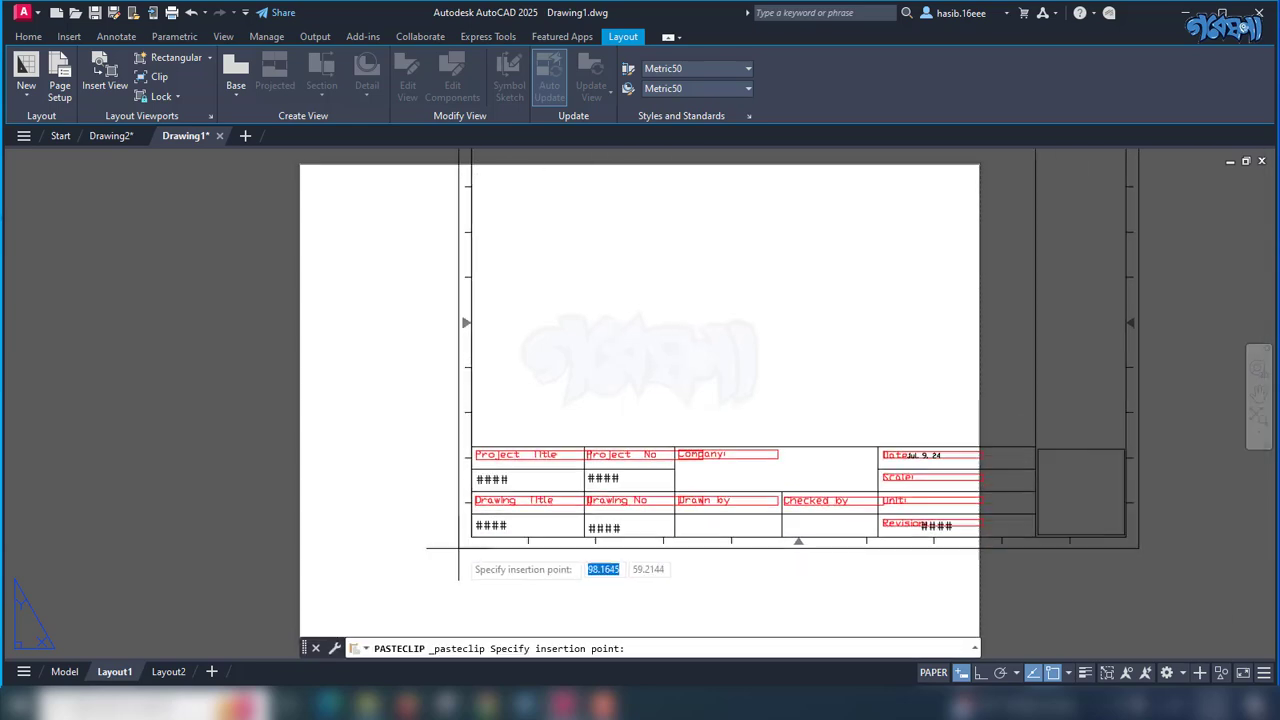
scroll(375, 560, "down", 4)
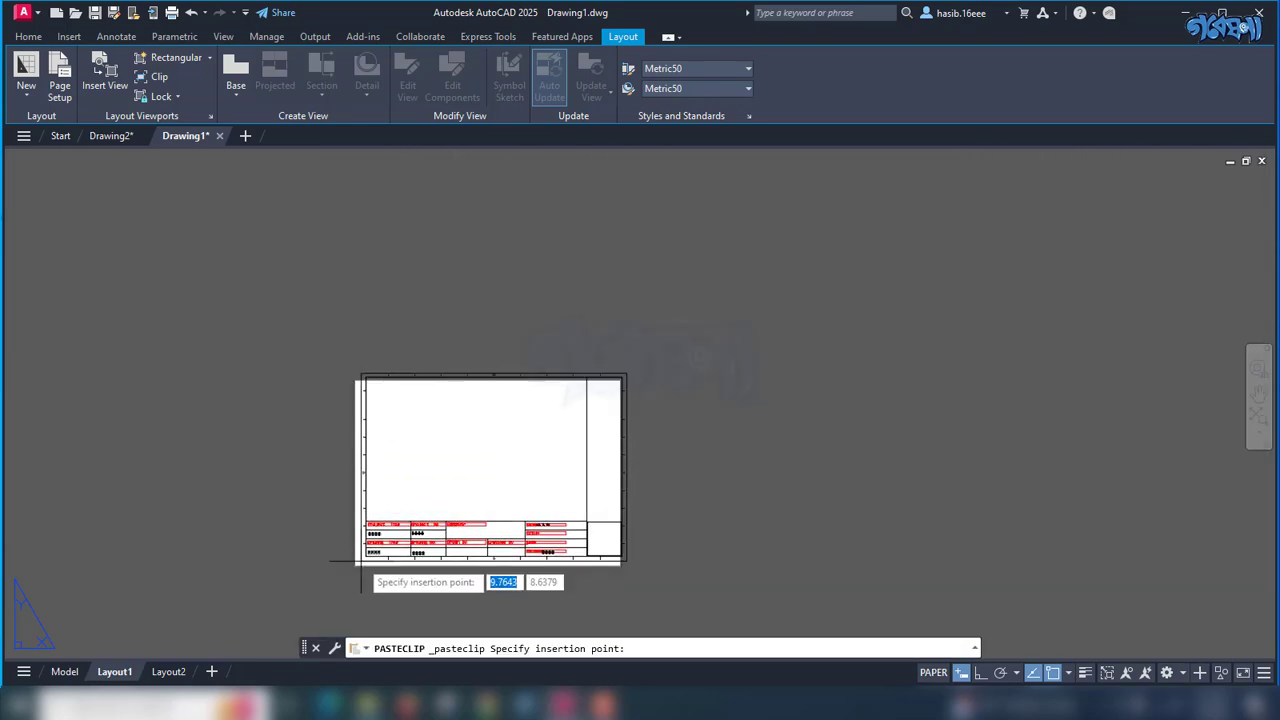
type("0,0")
key("Return")
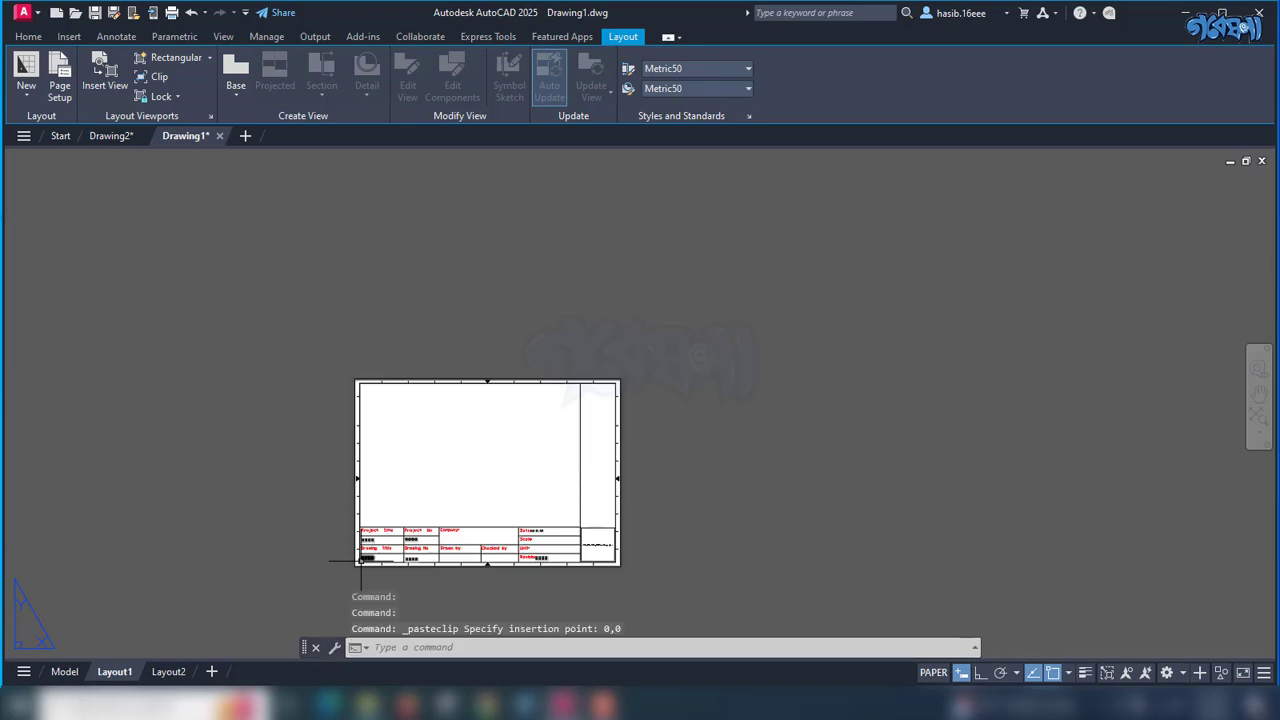
scroll(386, 500, "up", 4)
scroll(821, 467, "down", 2)
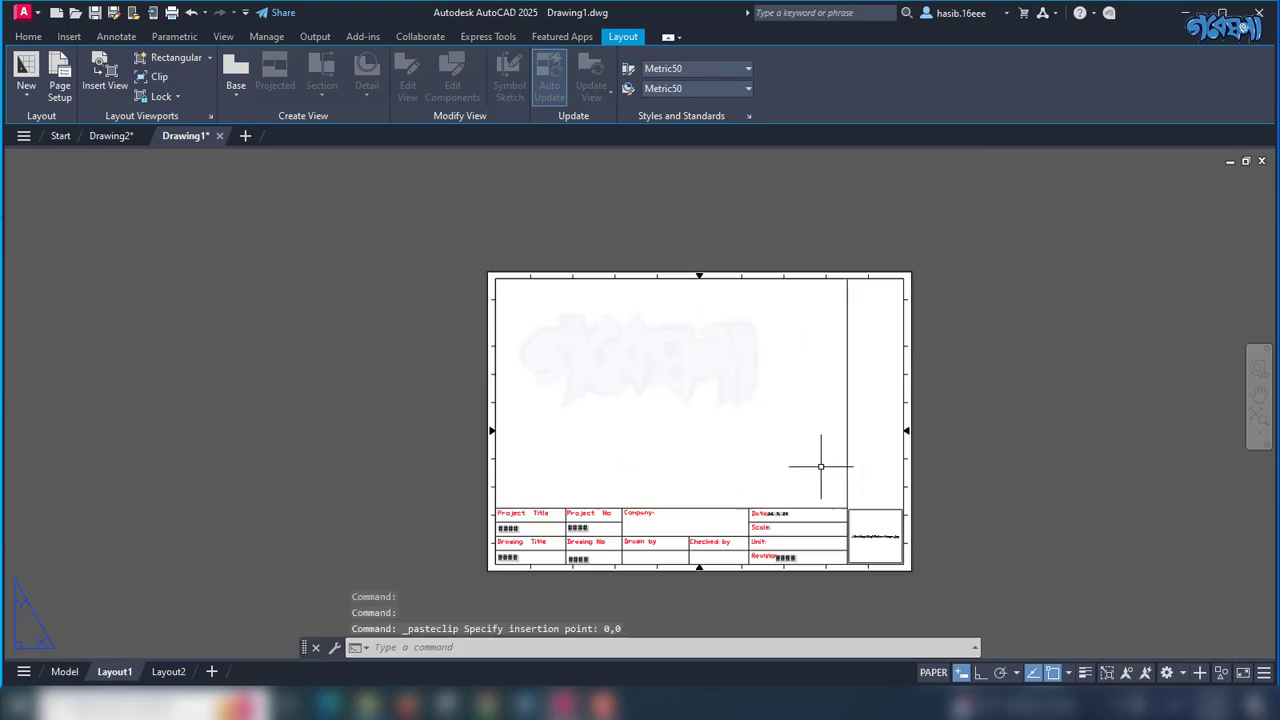
scroll(614, 430, "up", 2)
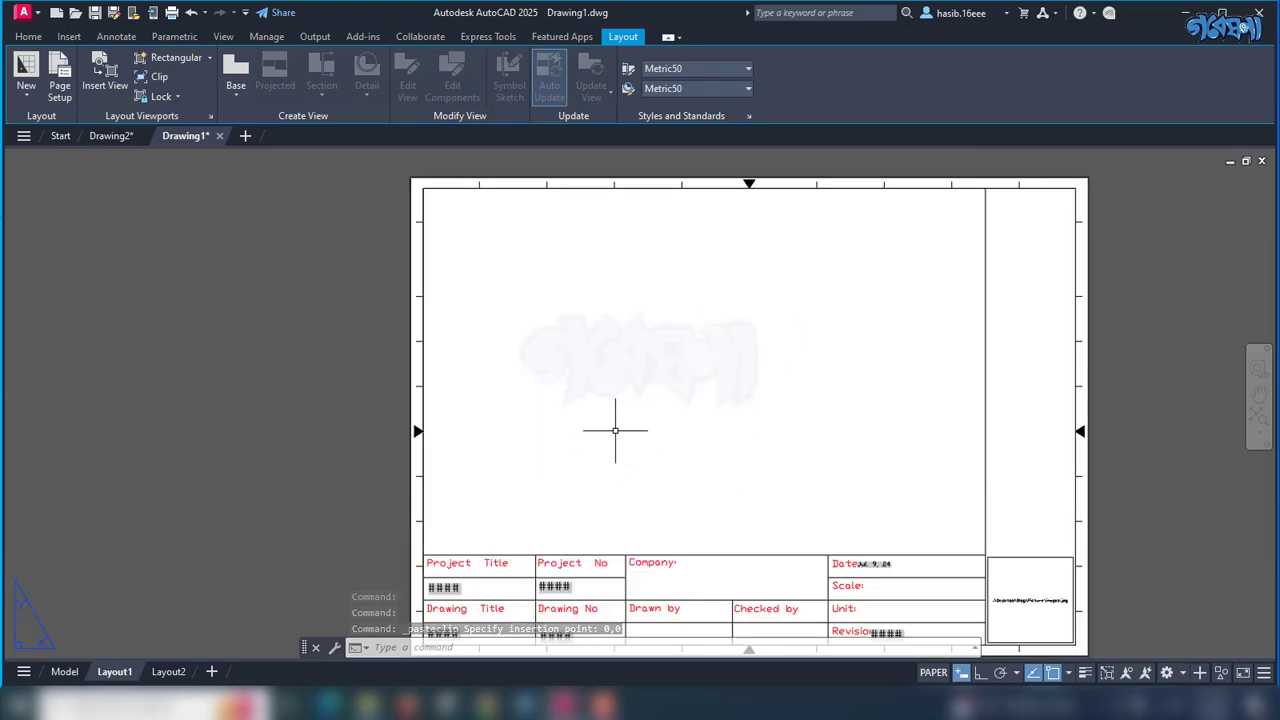
scroll(614, 430, "down", 2)
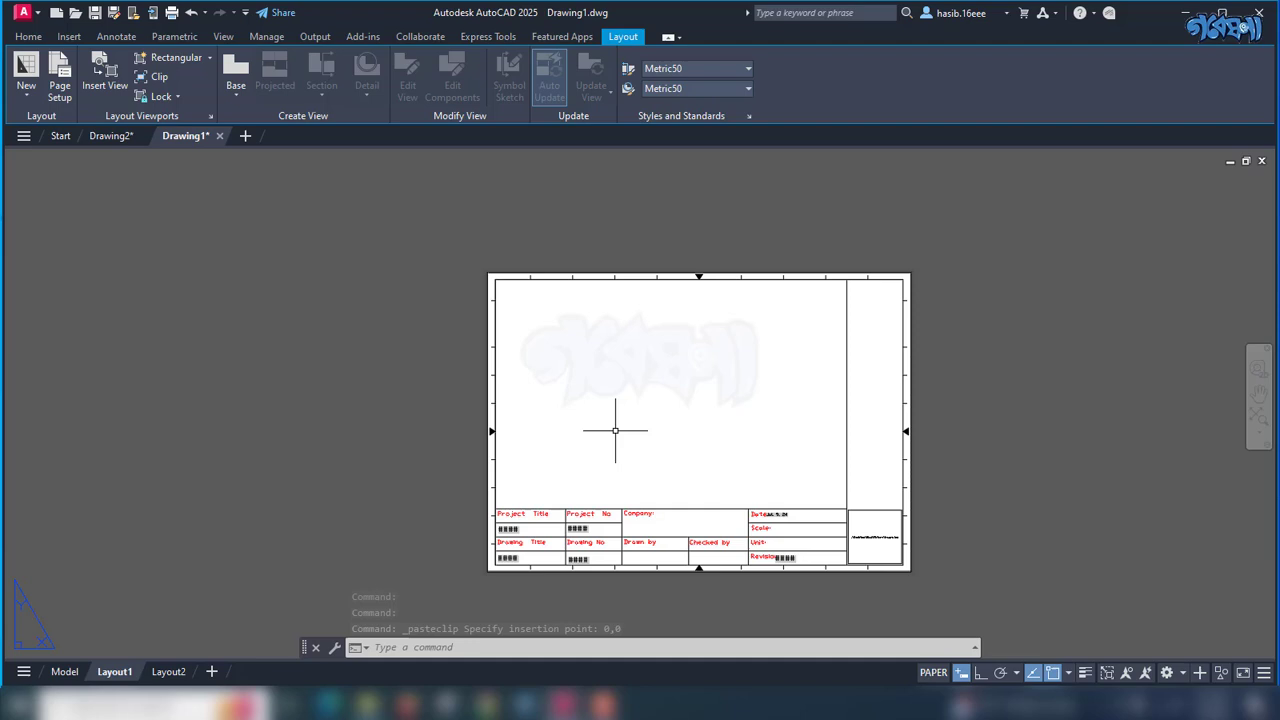
Step: Try to save the drawing to the Desktop as an AutoCAD Drawing Template (*.dwt)
left_click(21, 13)
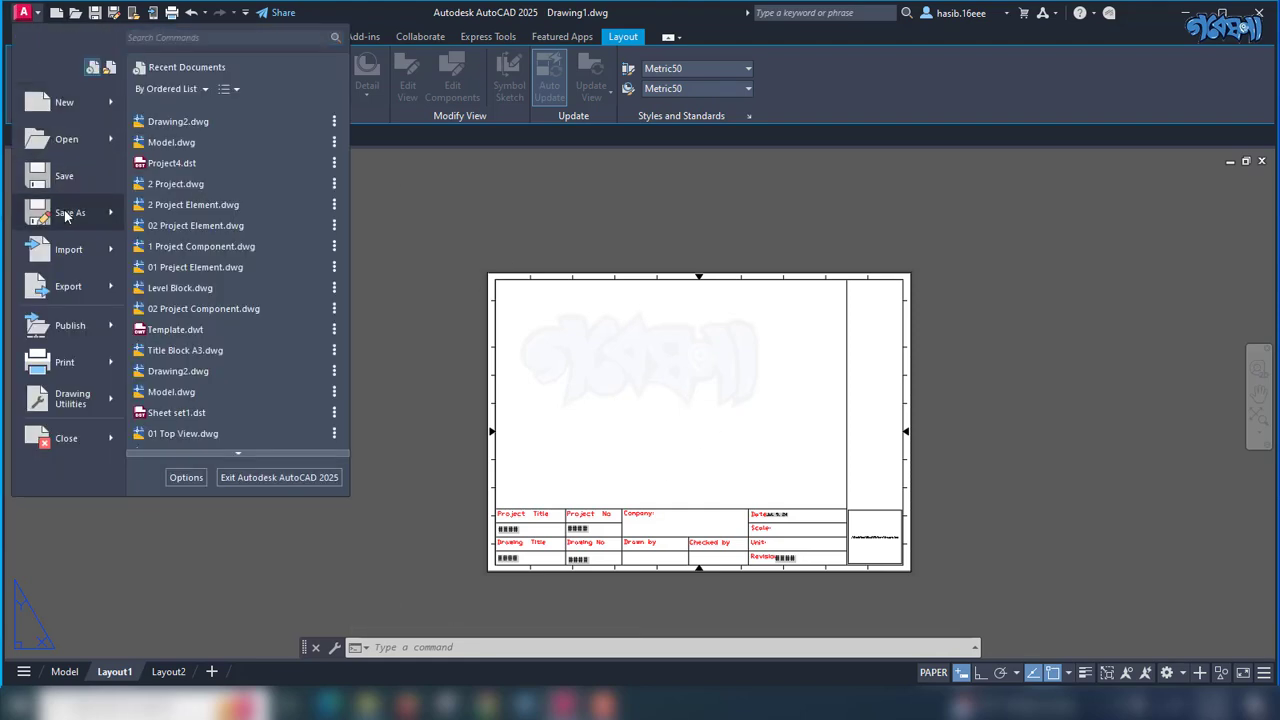
left_click(66, 213)
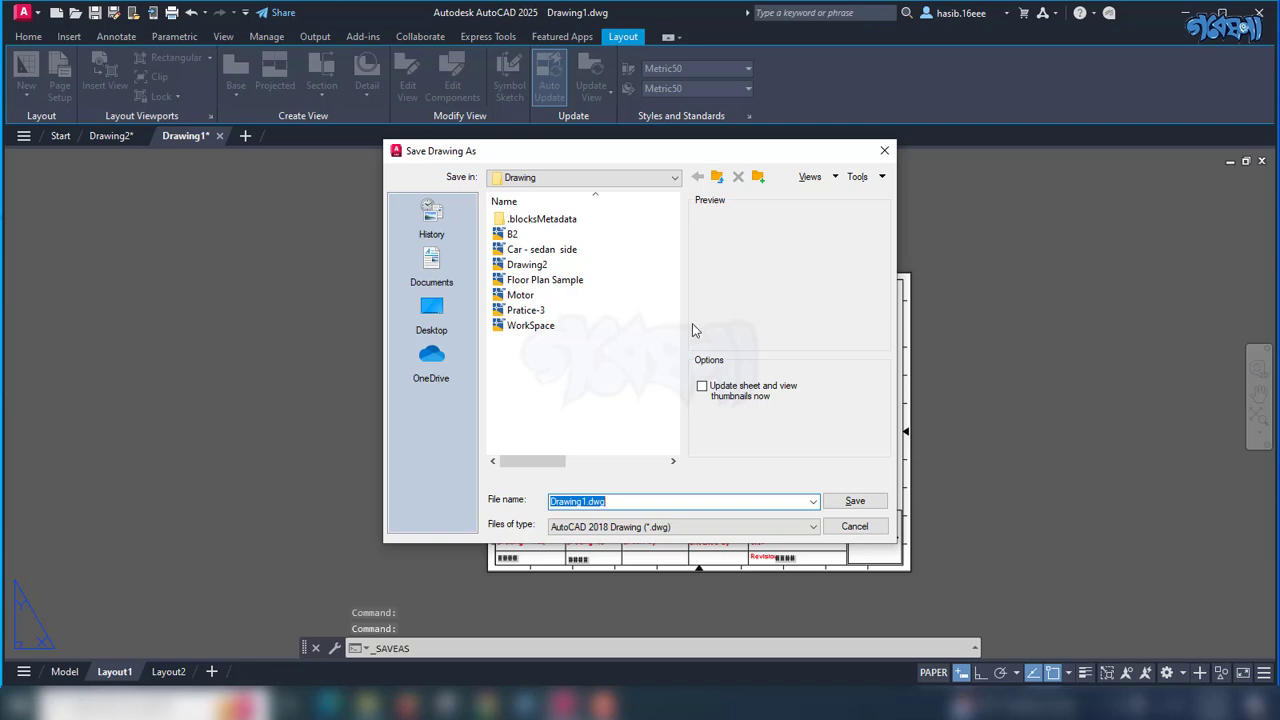
left_click(431, 315)
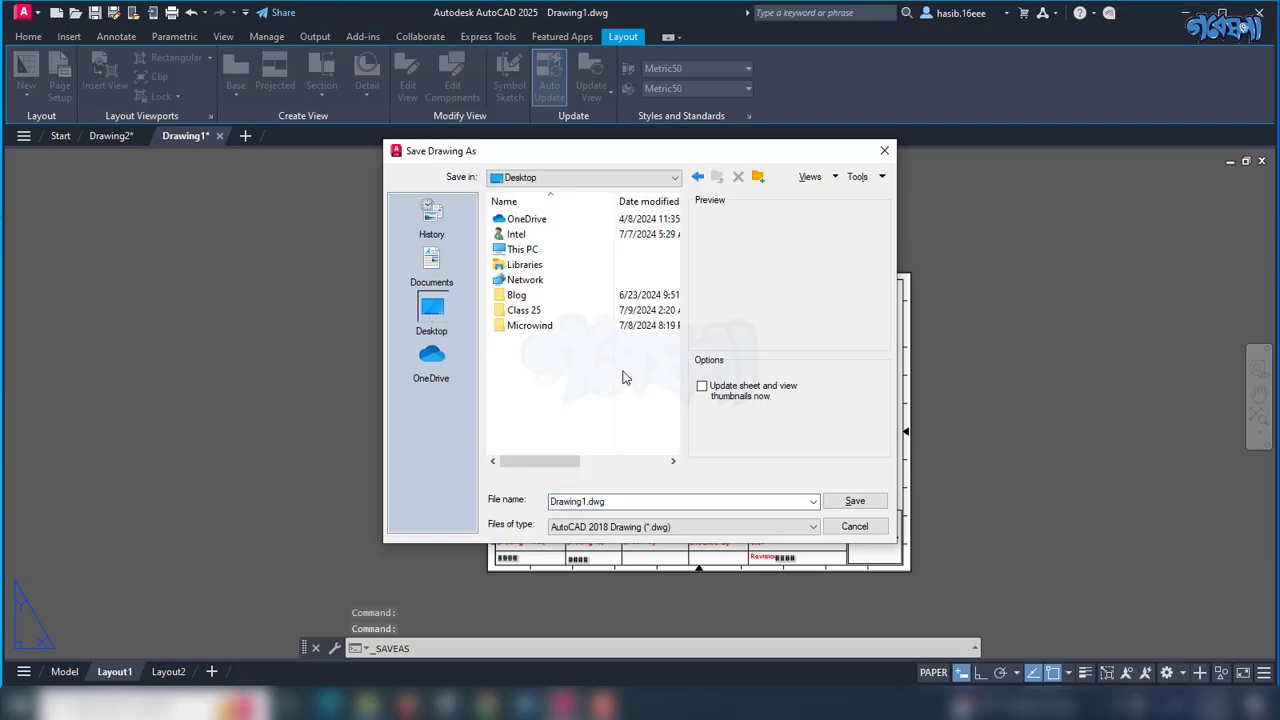
left_click(775, 527)
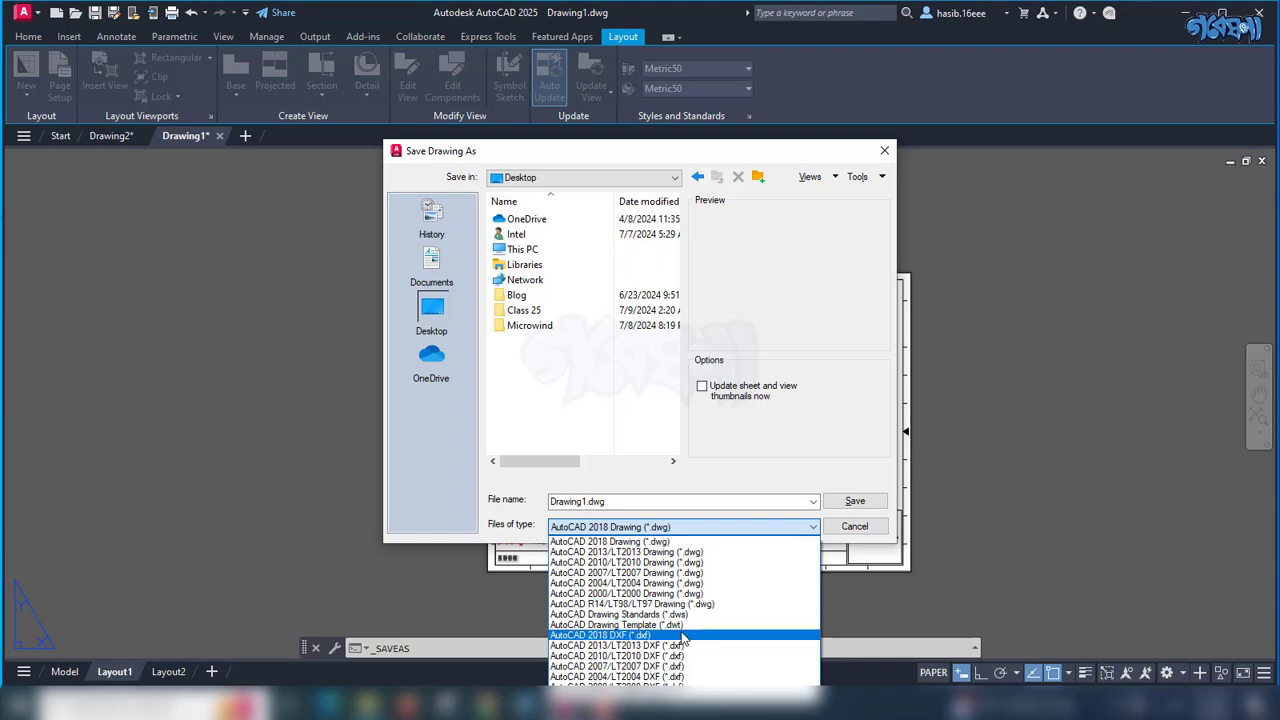
left_click(678, 627)
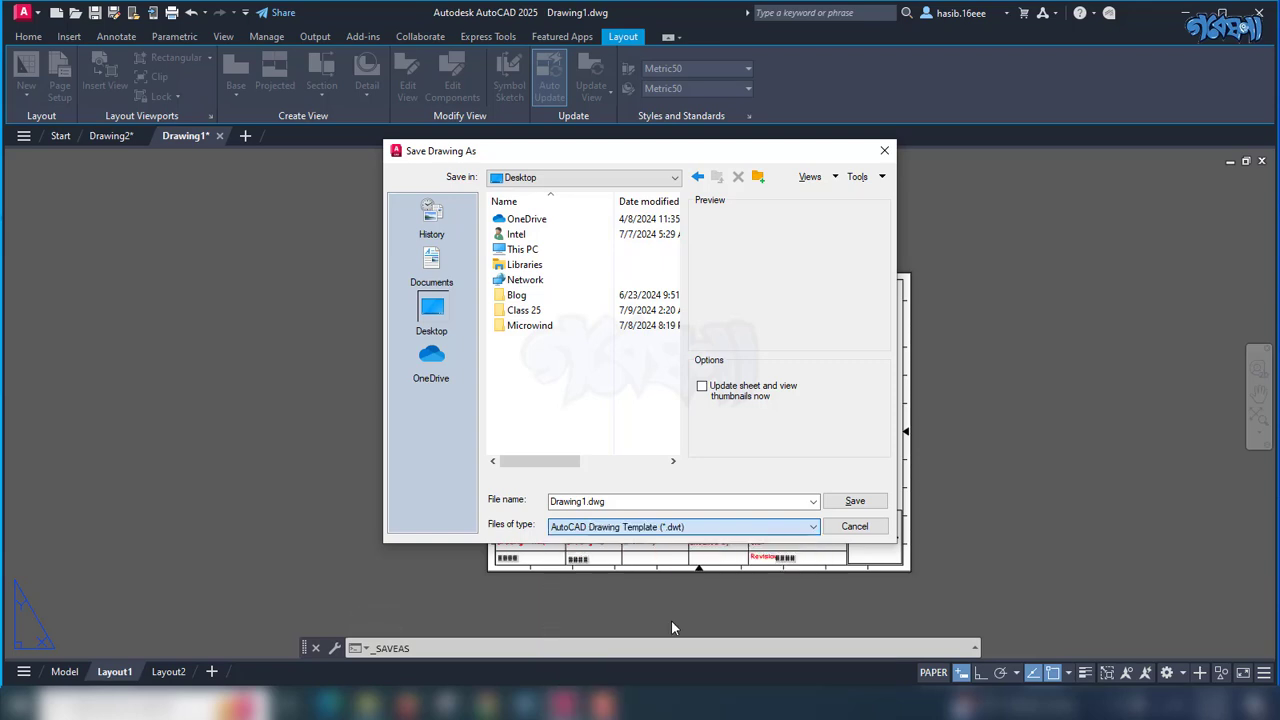
left_click(420, 312)
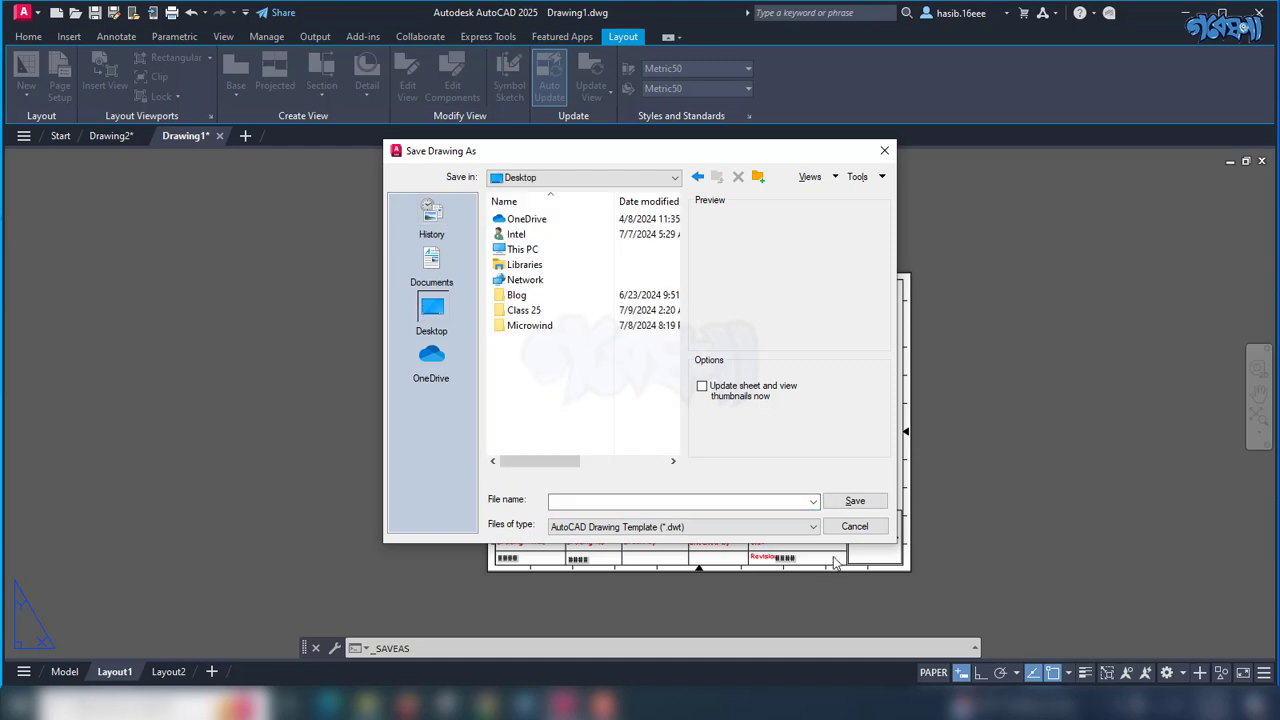
left_click(860, 507)
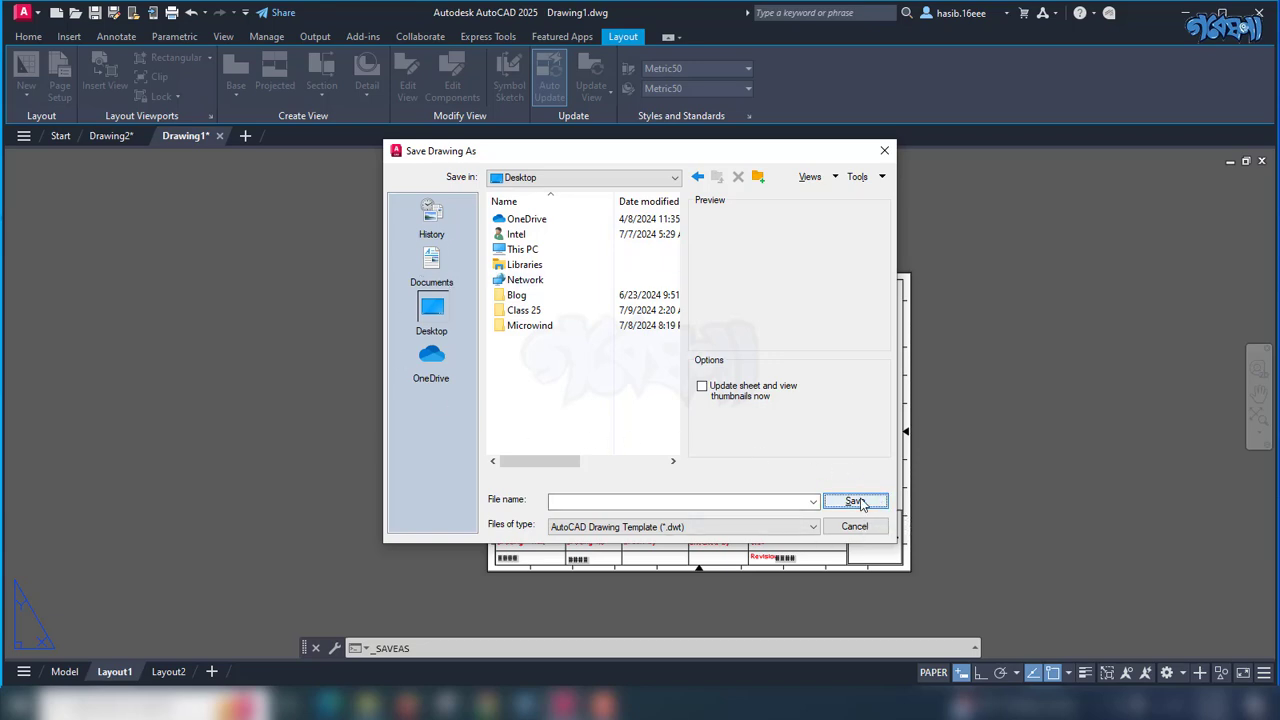
left_click(861, 507)
left_click(884, 153)
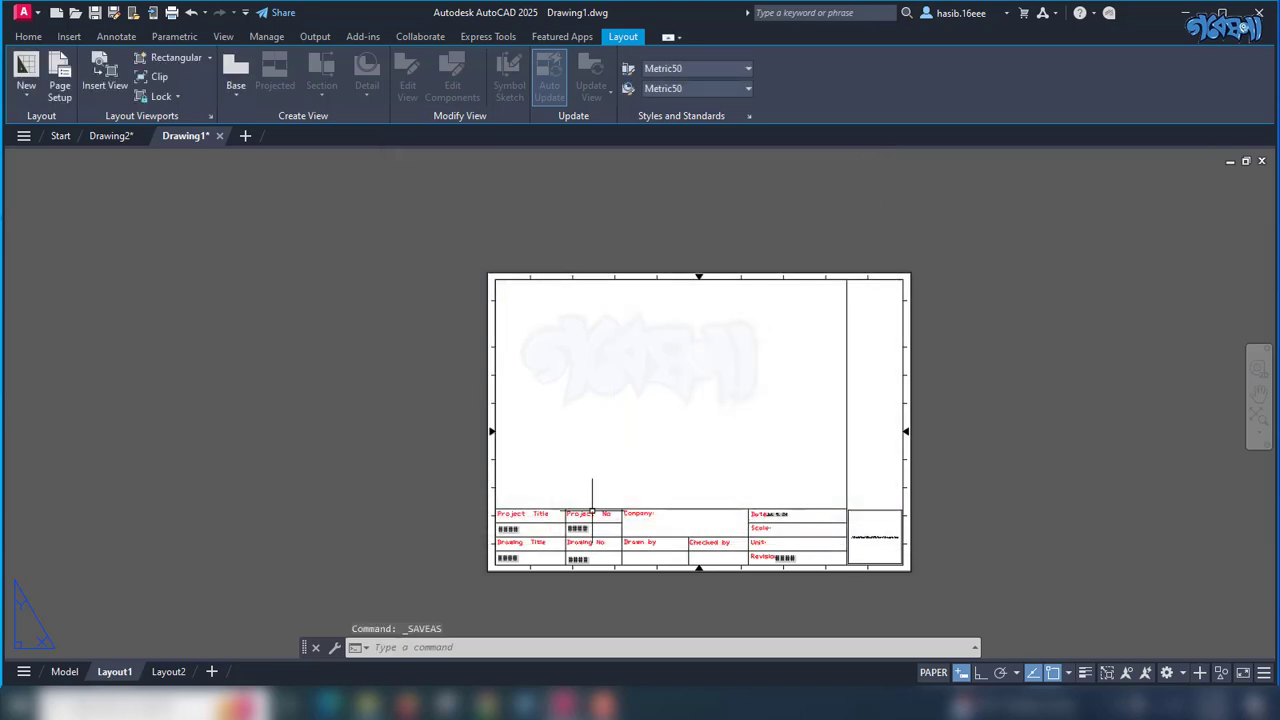